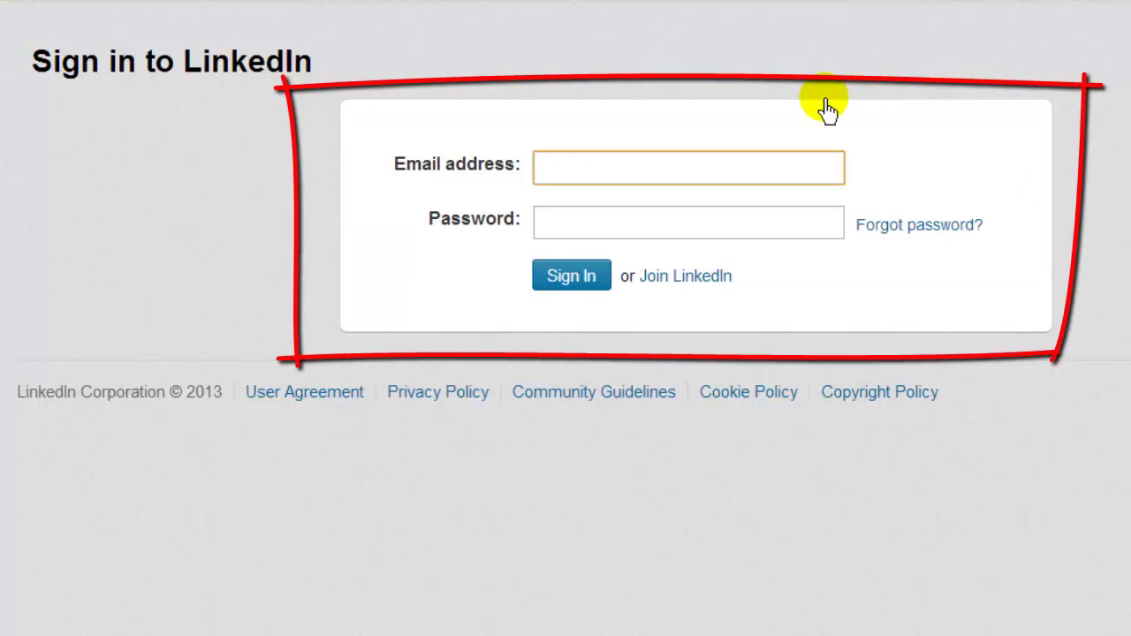
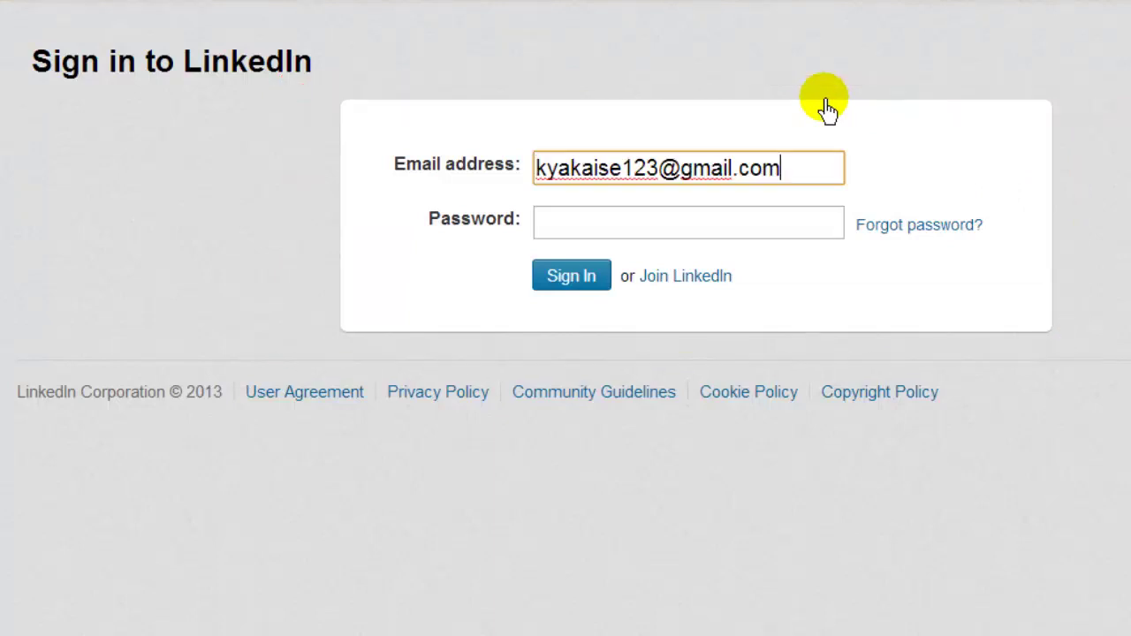
Step: Sign in with the account e-mail and password to reach the LinkedIn home feed
{"action": "left_click", "coordinate": [884, 111]}
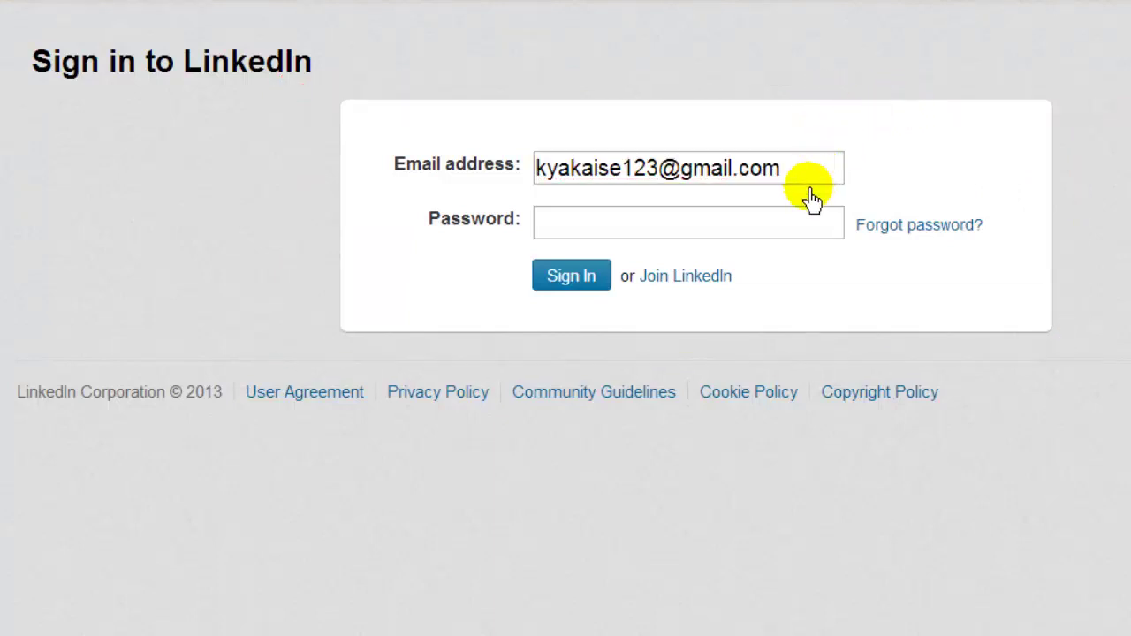
{"action": "left_click", "coordinate": [788, 221]}
{"action": "type", "text": "••••••••••"}
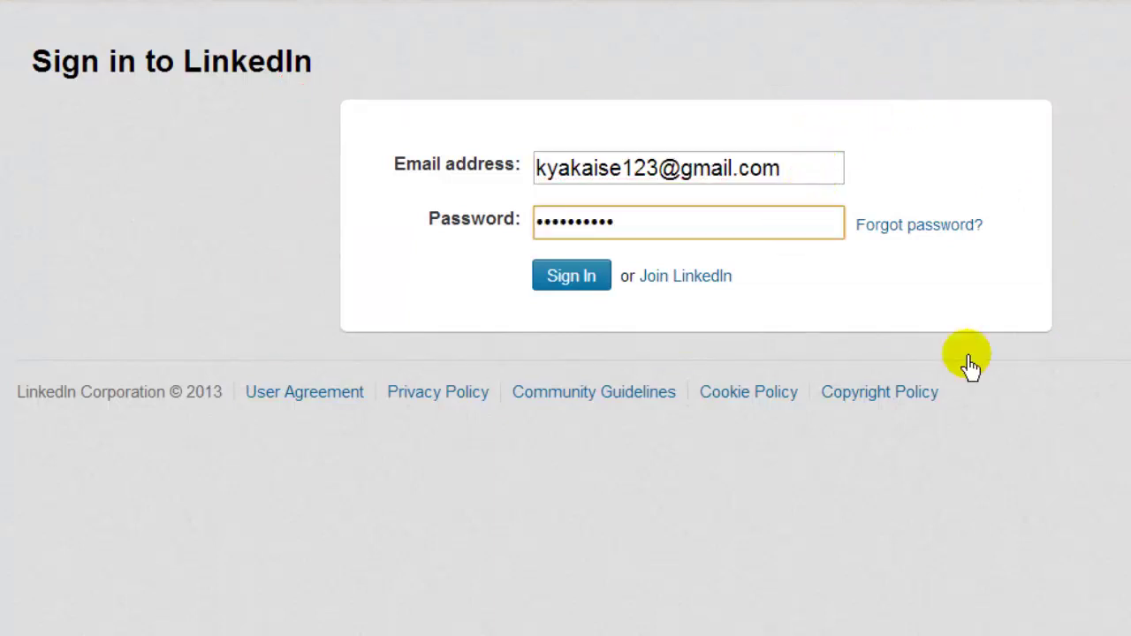
{"action": "left_click", "coordinate": [969, 358]}
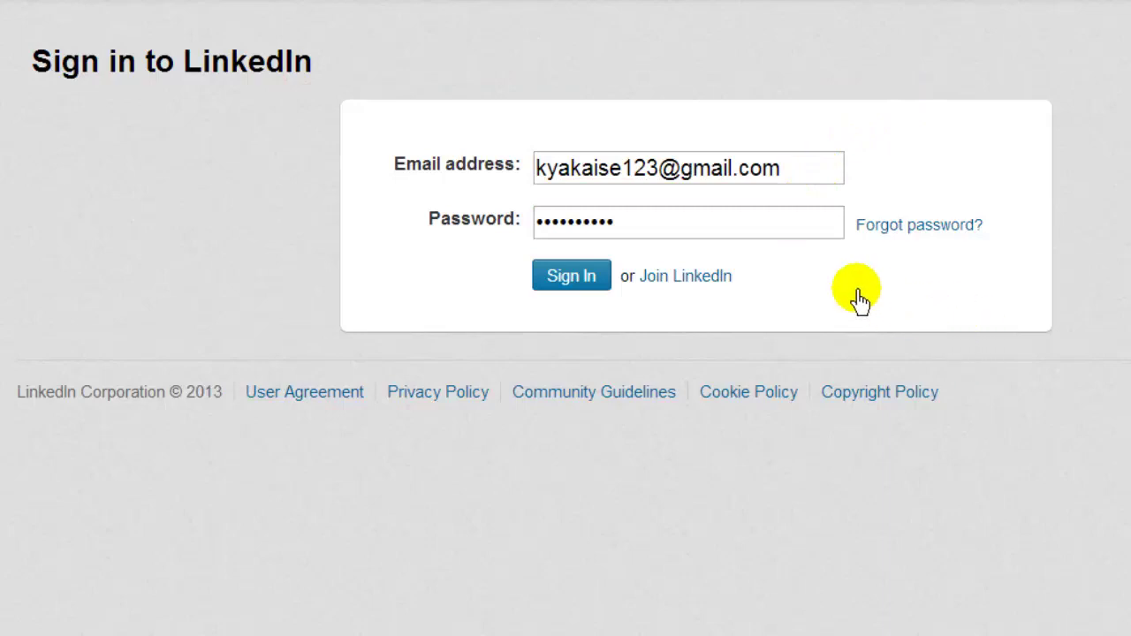
{"action": "left_click", "coordinate": [609, 284]}
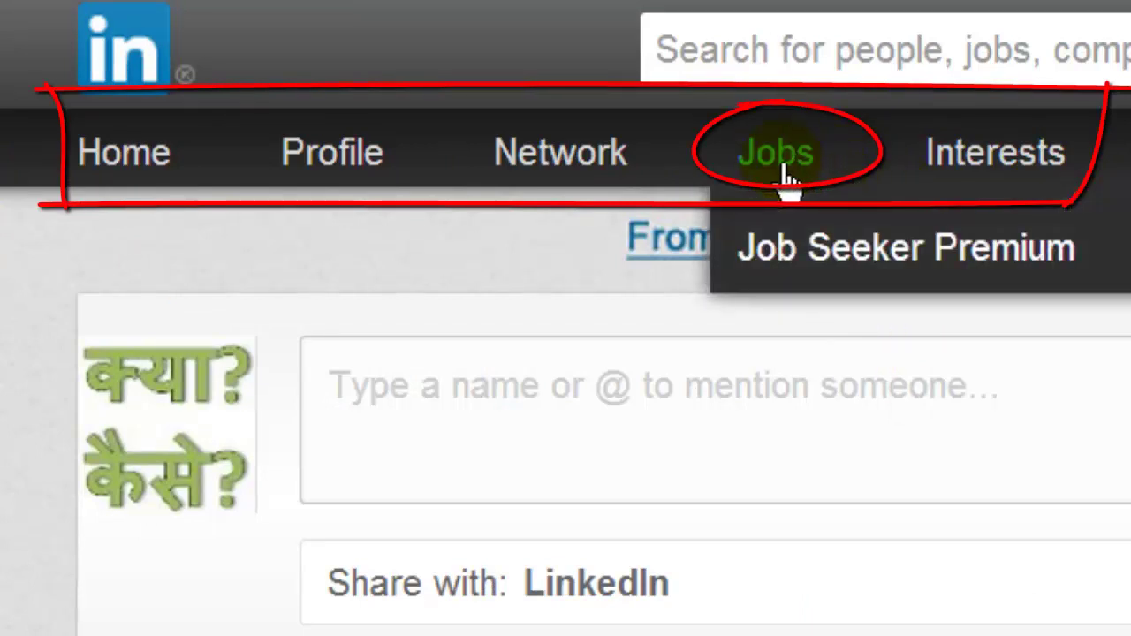
Step: Search the Jobs page for 'IT manager', returning 111 results sorted by relevance
{"action": "left_click", "coordinate": [783, 173]}
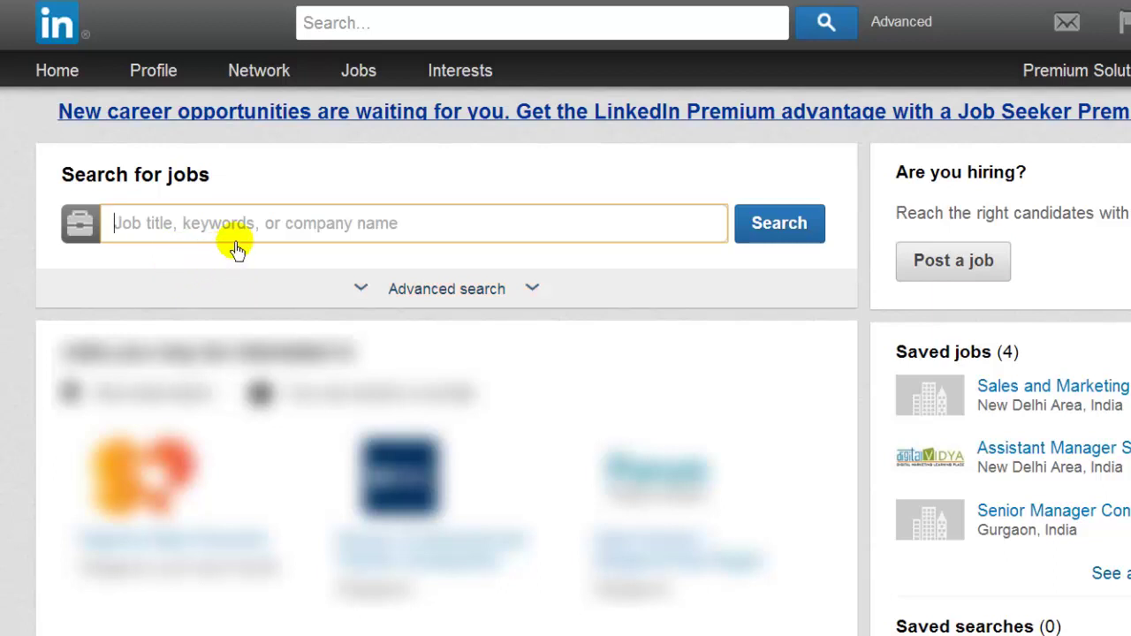
{"action": "type", "text": "IT "}
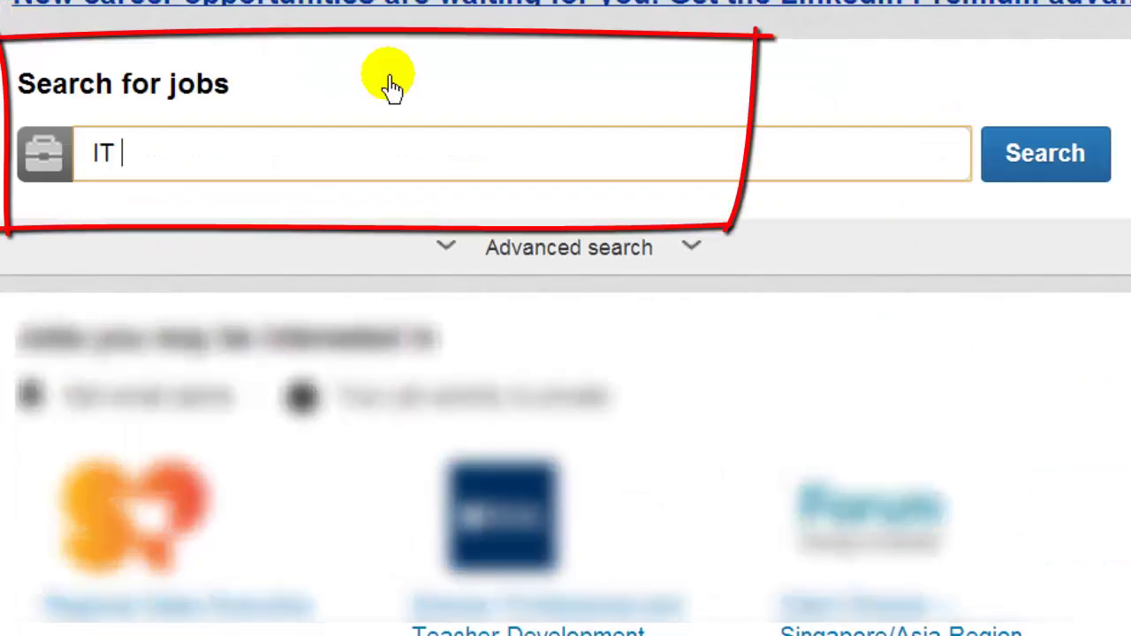
{"action": "type", "text": "man"}
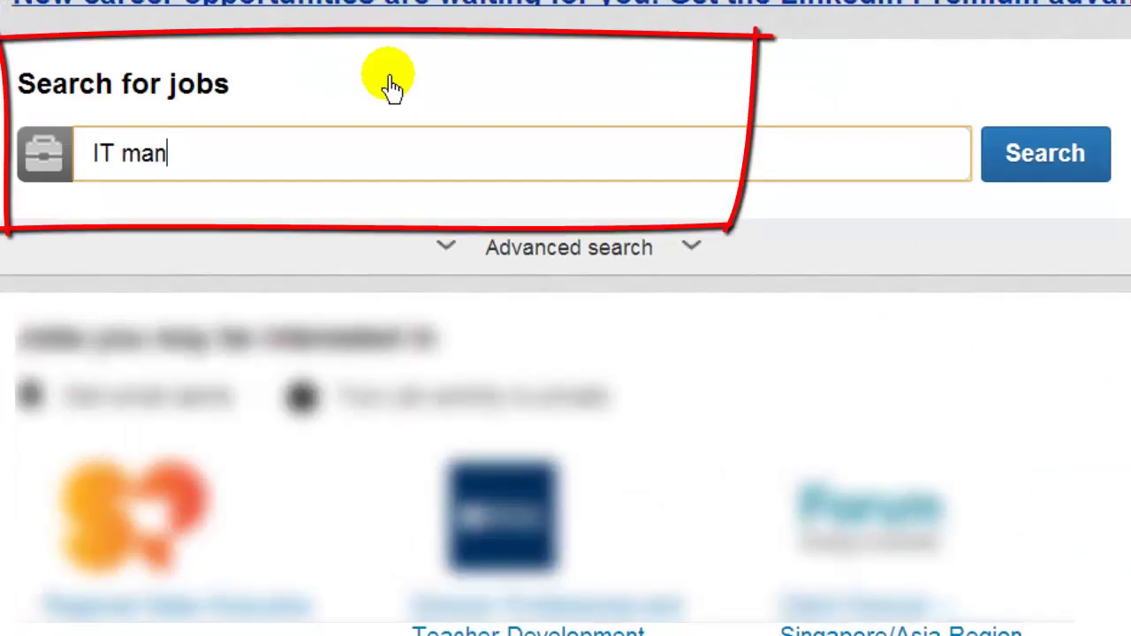
{"action": "type", "text": "ager"}
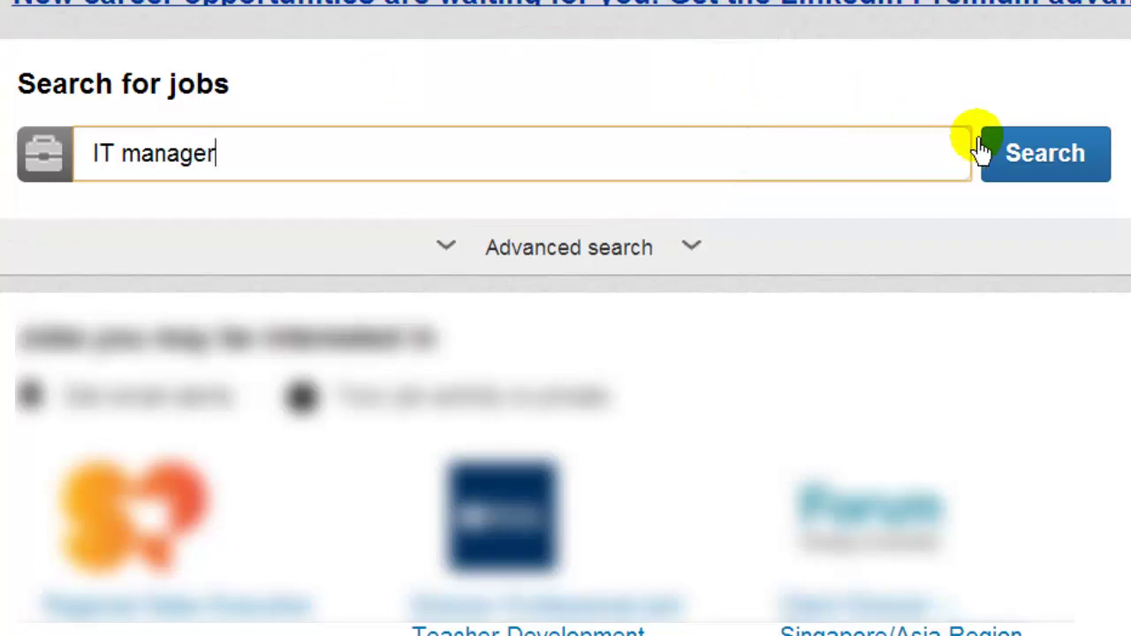
{"action": "left_click", "coordinate": [1105, 177]}
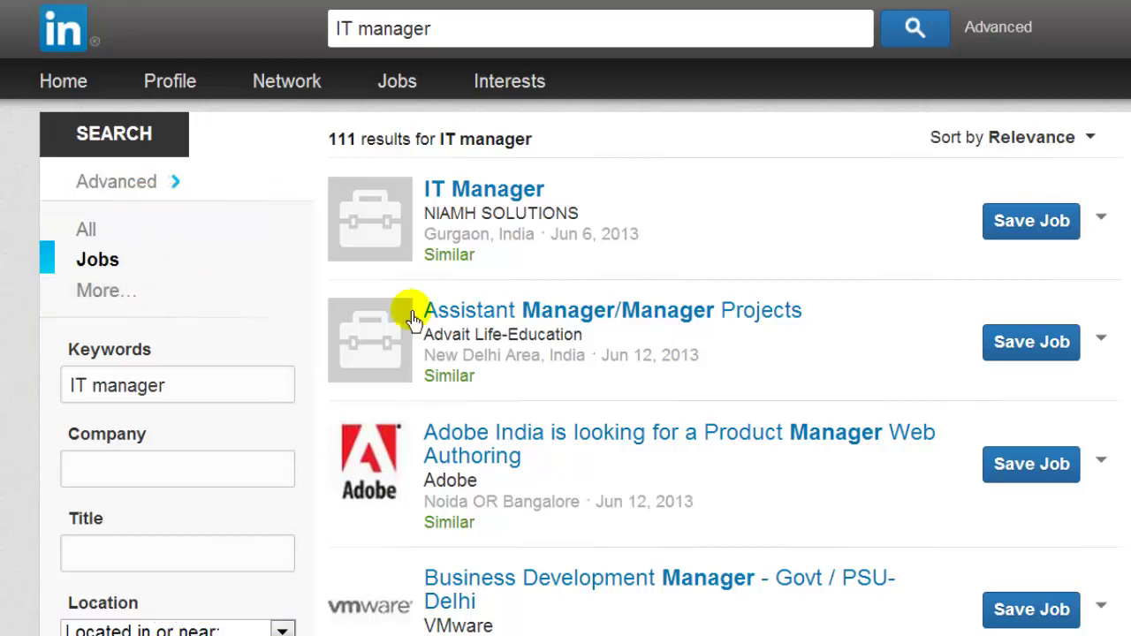
{"action": "scroll", "coordinate": [565, 354], "scroll_direction": "down", "scroll_amount": 5}
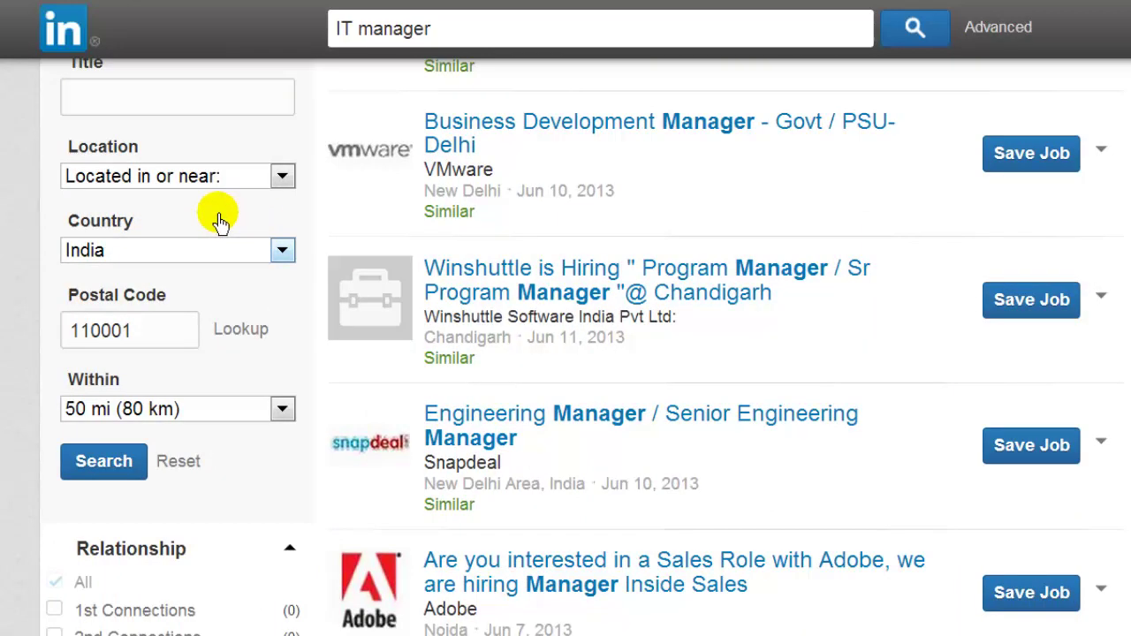
{"action": "left_click", "coordinate": [190, 257]}
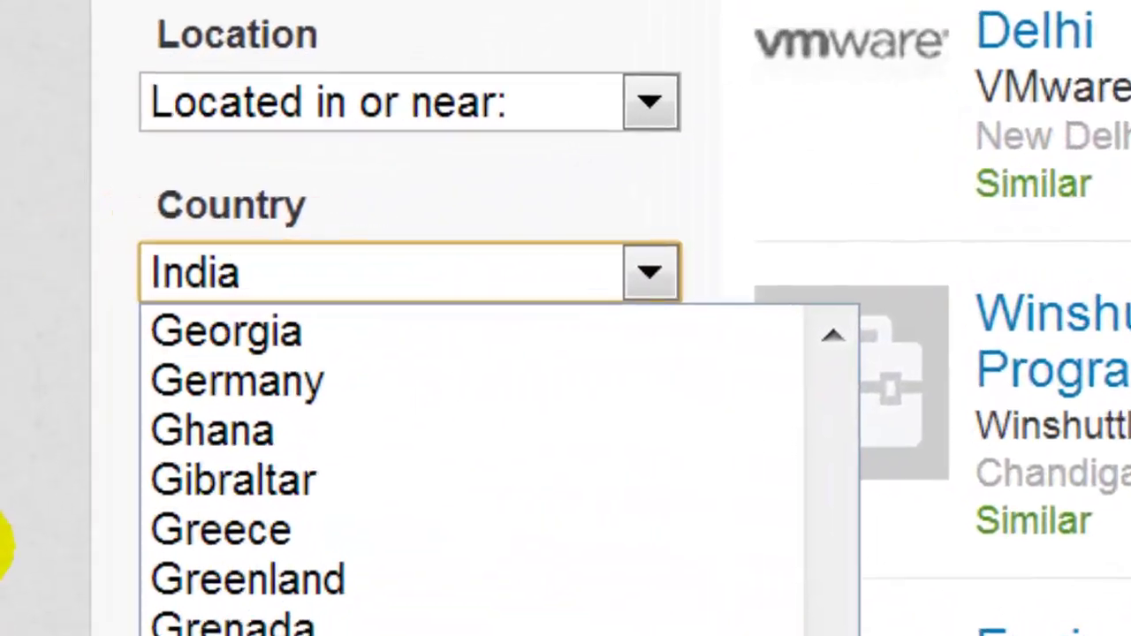
{"action": "left_click", "coordinate": [7, 541]}
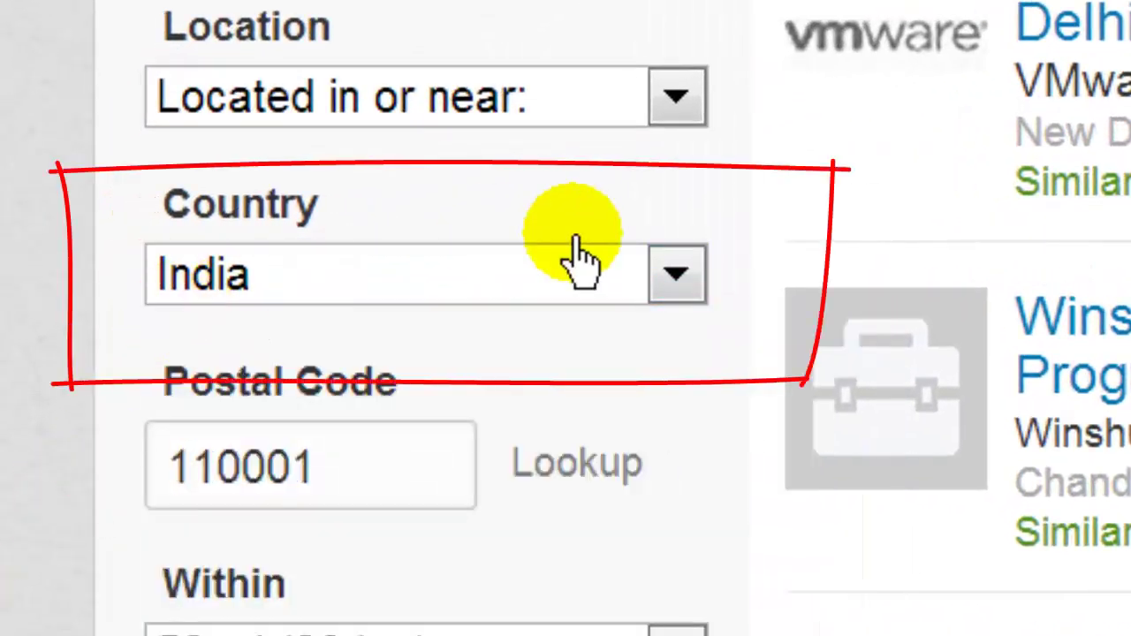
{"action": "left_click", "coordinate": [408, 484]}
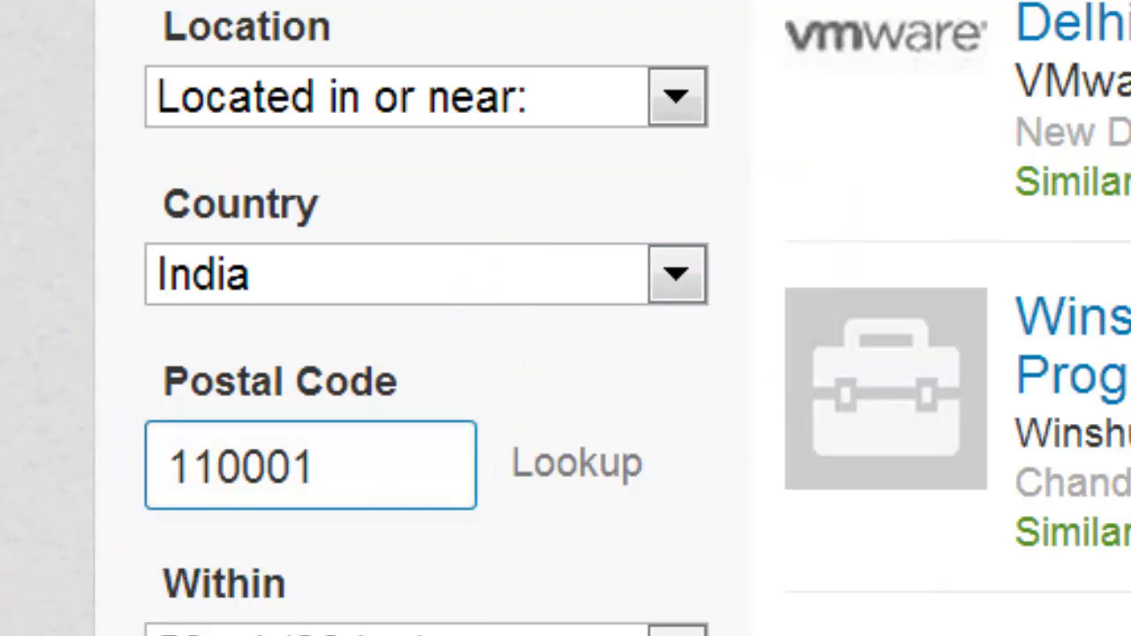
Step: Filter the IT manager results to Gurgaon, India, cutting them from 111 to 55 jobs
{"action": "scroll", "coordinate": [565, 318], "scroll_direction": "down", "scroll_amount": 10}
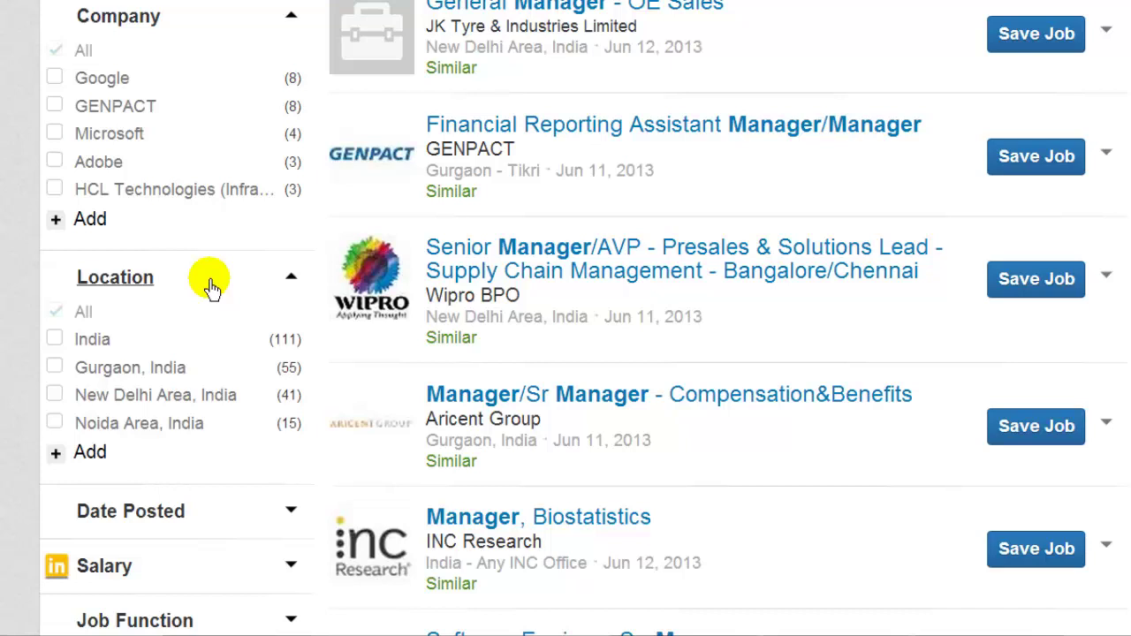
{"action": "left_click", "coordinate": [54, 369]}
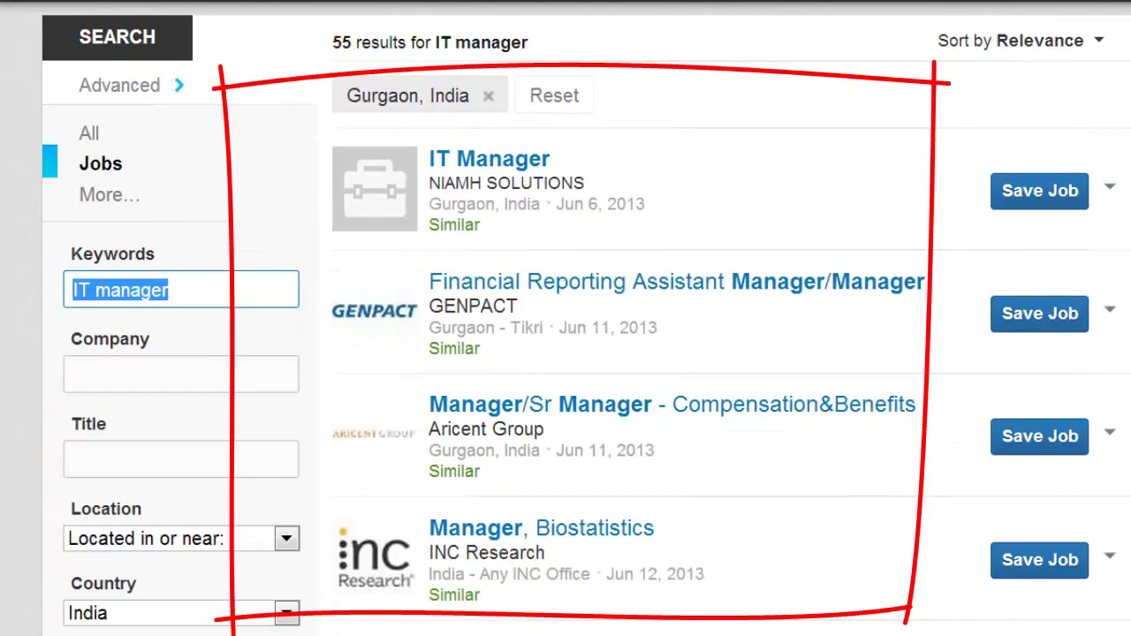
Step: Expand the Date Posted filter, showing posting-date counts of 5, 8, 8 and 33
{"action": "scroll", "coordinate": [566, 336], "scroll_direction": "down", "scroll_amount": 7}
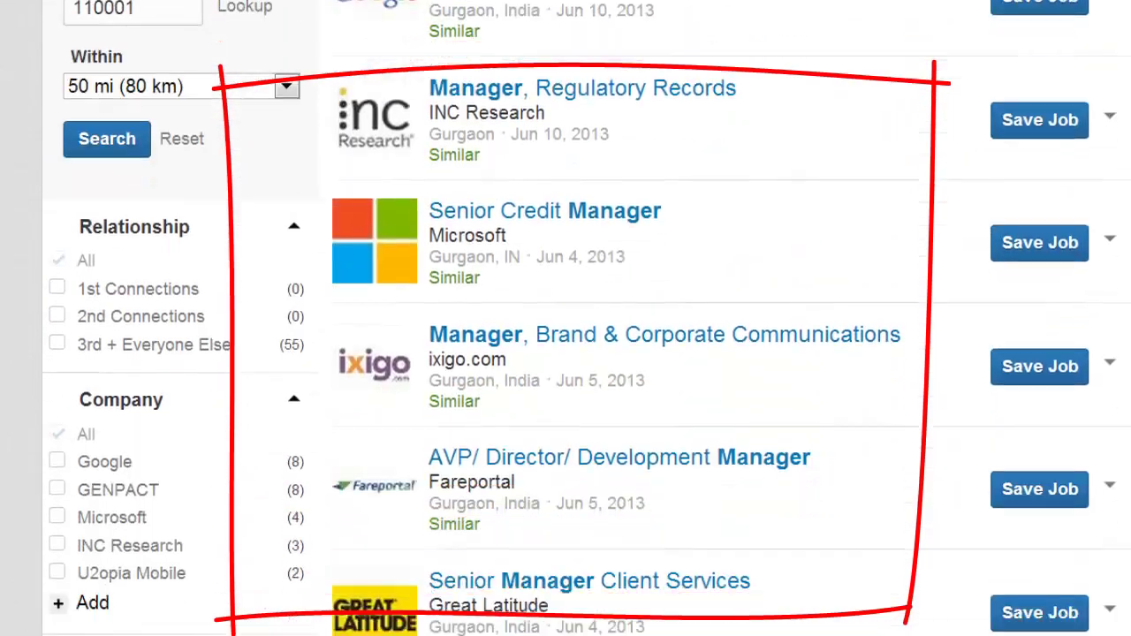
{"action": "scroll", "coordinate": [566, 335], "scroll_direction": "down", "scroll_amount": 5}
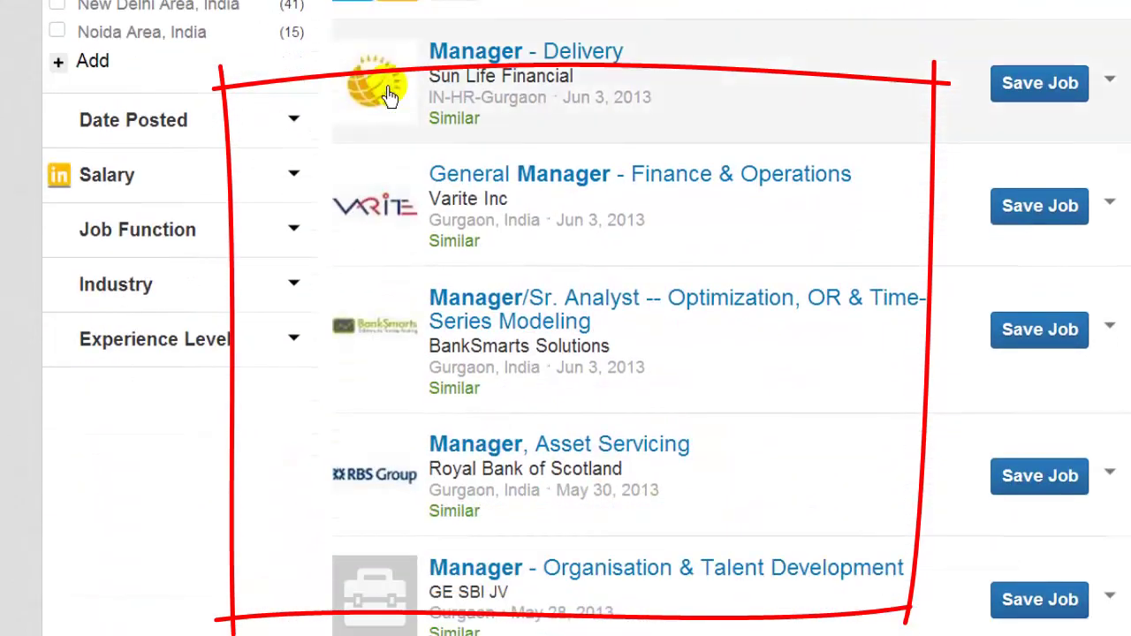
{"action": "left_click", "coordinate": [294, 119]}
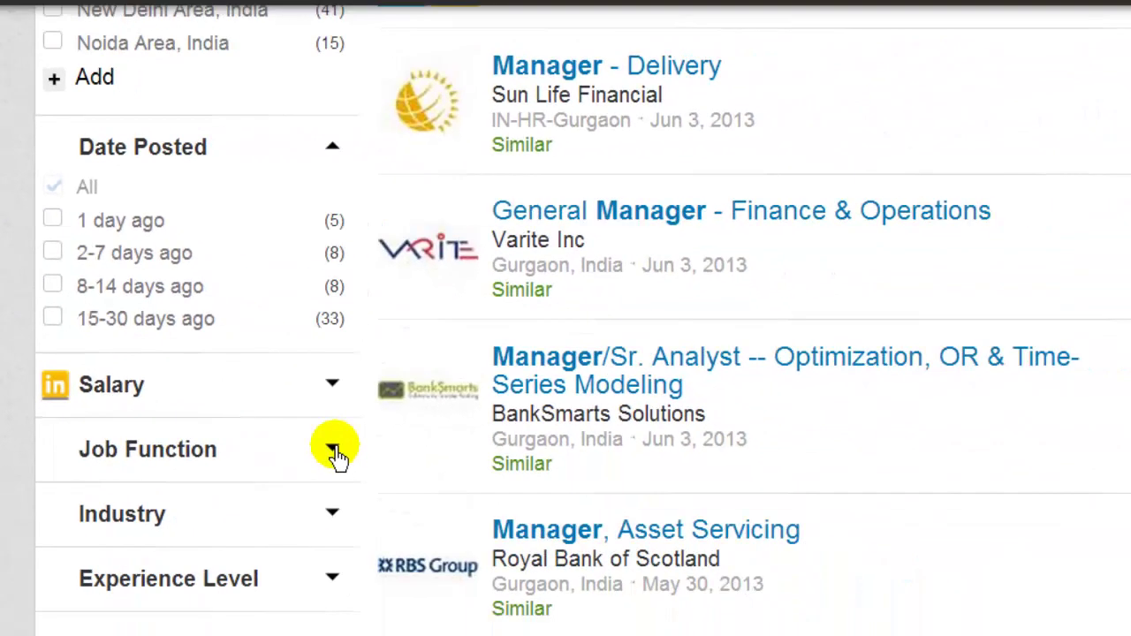
{"action": "left_click", "coordinate": [337, 451]}
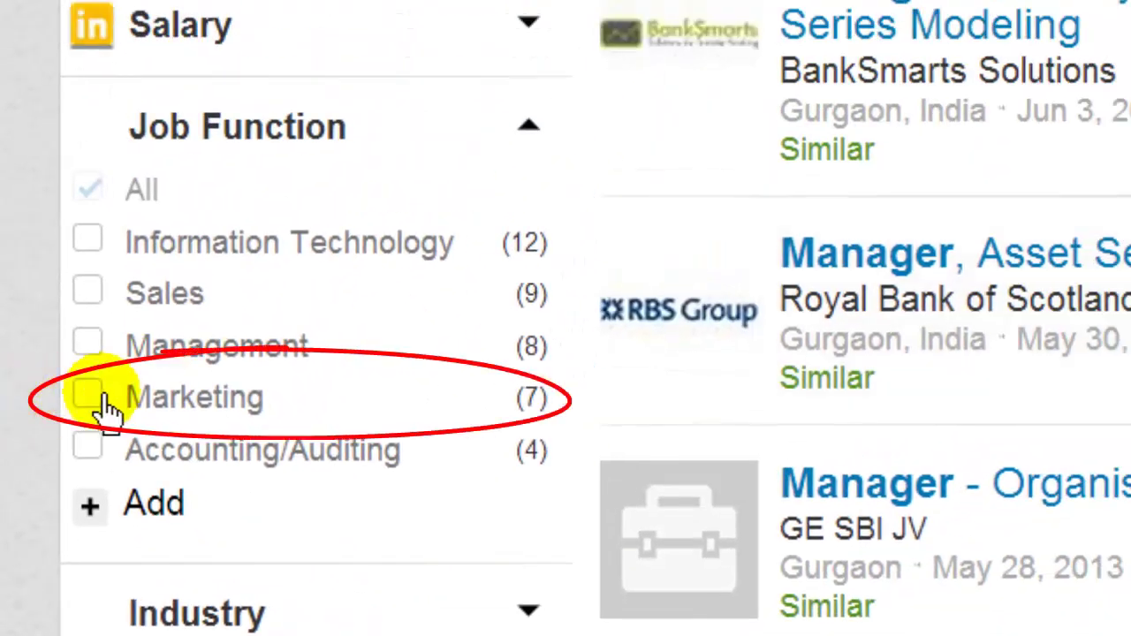
{"action": "left_click", "coordinate": [102, 400]}
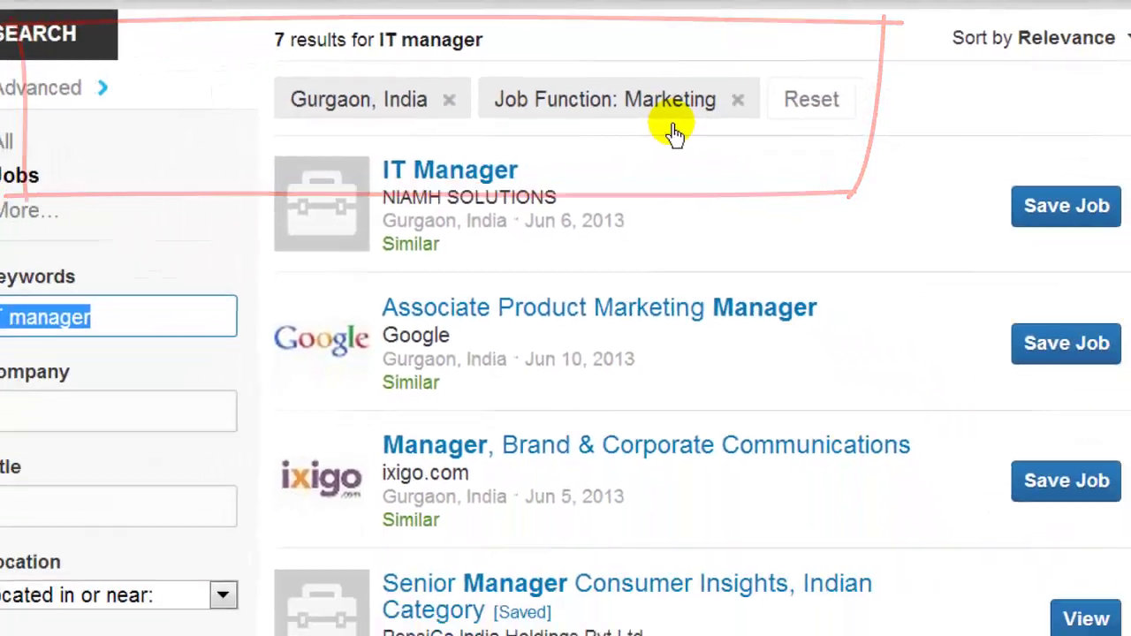
{"action": "scroll", "coordinate": [566, 319], "scroll_direction": "down", "scroll_amount": 4}
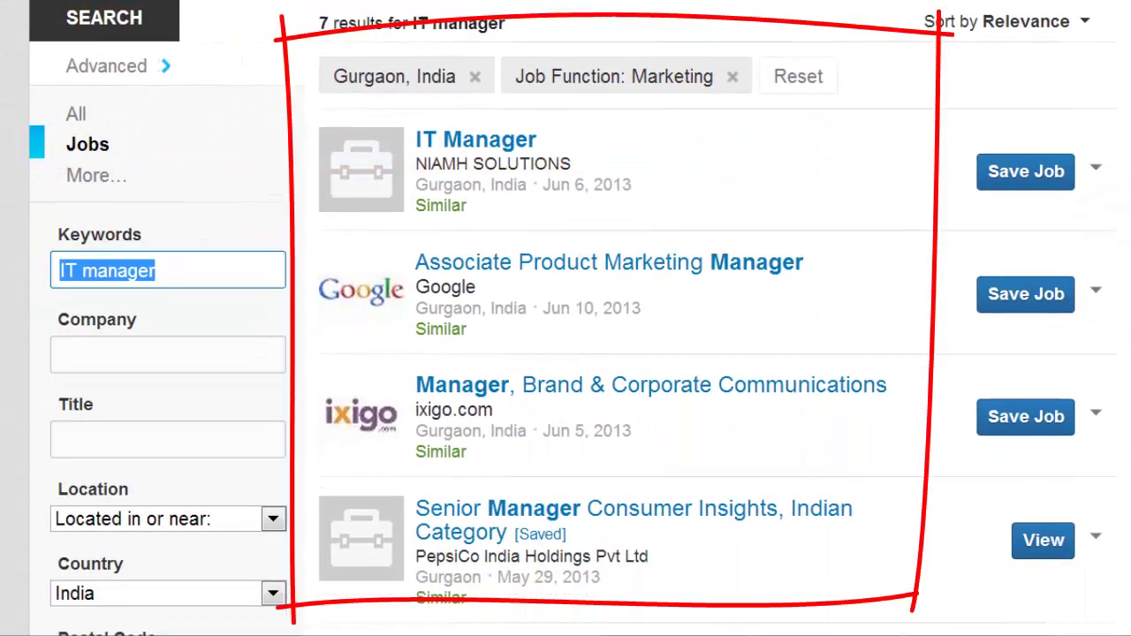
{"action": "scroll", "coordinate": [565, 318], "scroll_direction": "down", "scroll_amount": 4}
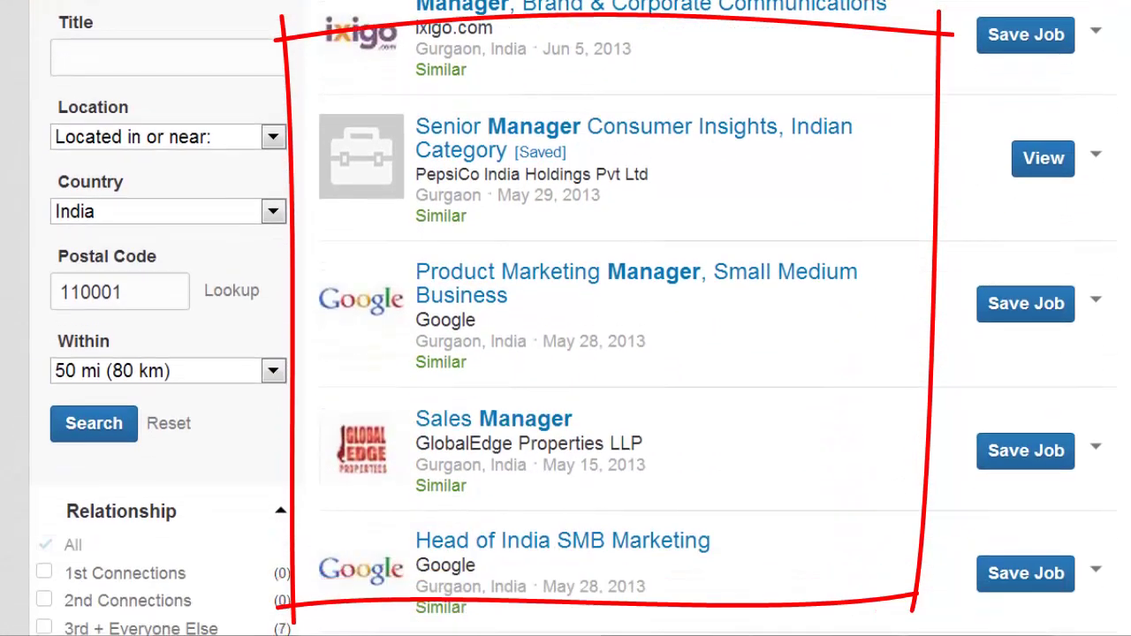
{"action": "scroll", "coordinate": [565, 318], "scroll_direction": "up", "scroll_amount": 3}
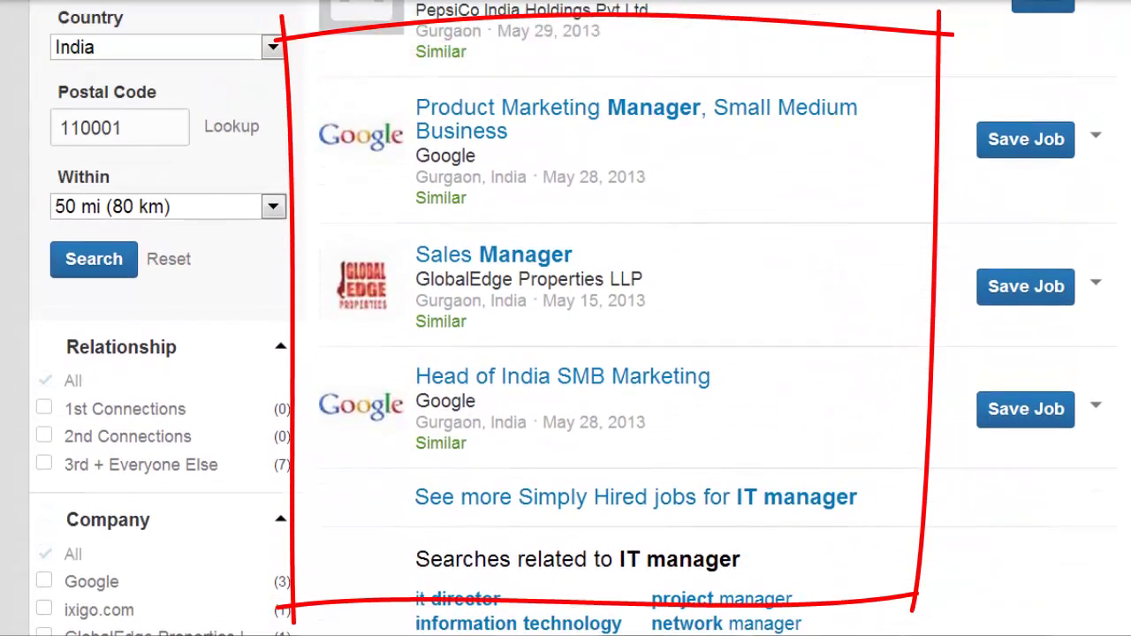
{"action": "scroll", "coordinate": [566, 318], "scroll_direction": "up", "scroll_amount": 2}
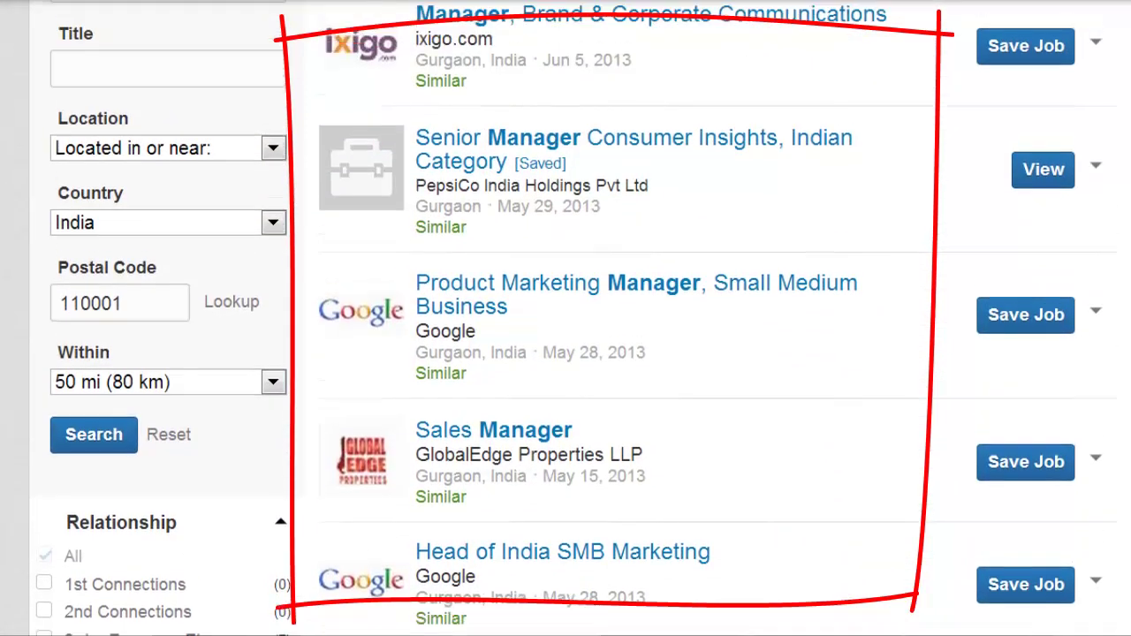
{"action": "scroll", "coordinate": [566, 318], "scroll_direction": "up", "scroll_amount": 1}
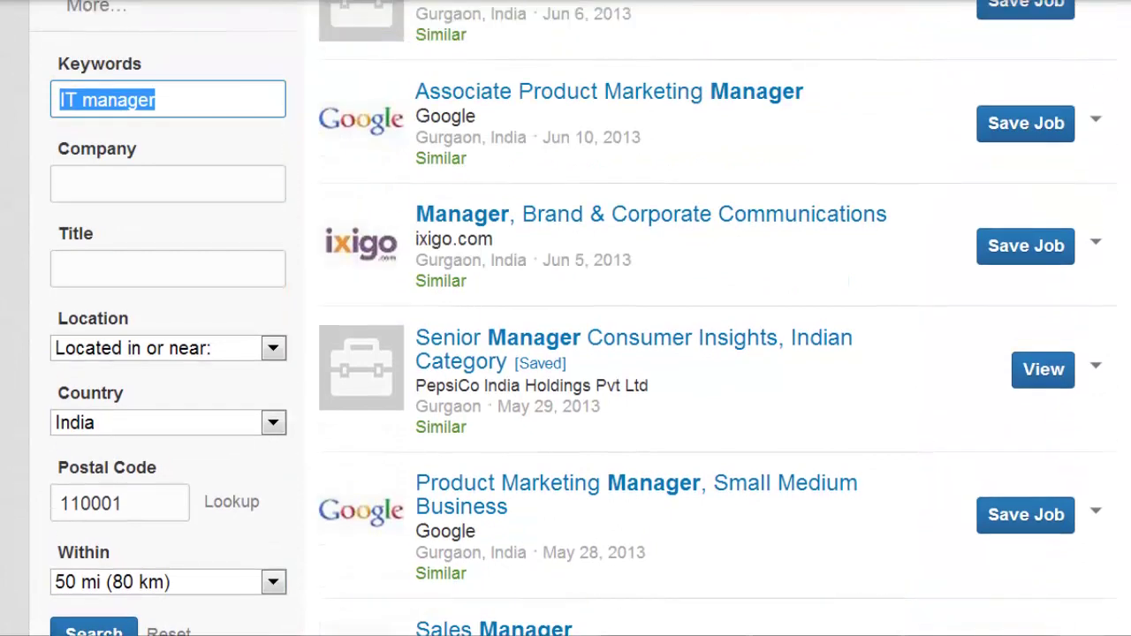
{"action": "scroll", "coordinate": [566, 318], "scroll_direction": "down", "scroll_amount": 4}
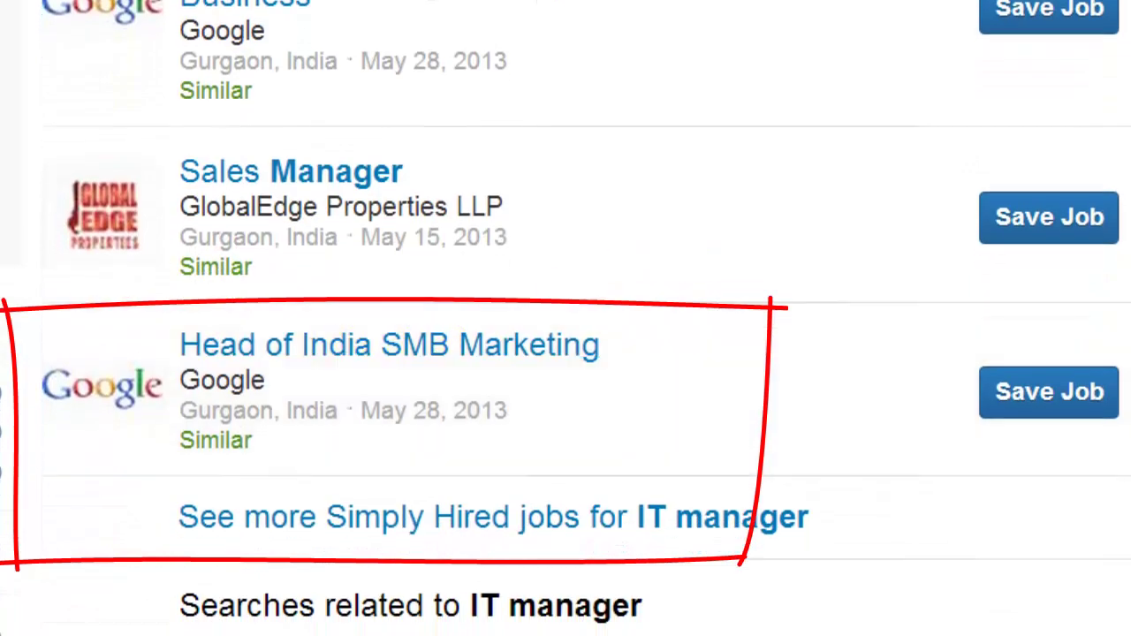
{"action": "scroll", "coordinate": [566, 318], "scroll_direction": "up", "scroll_amount": 5}
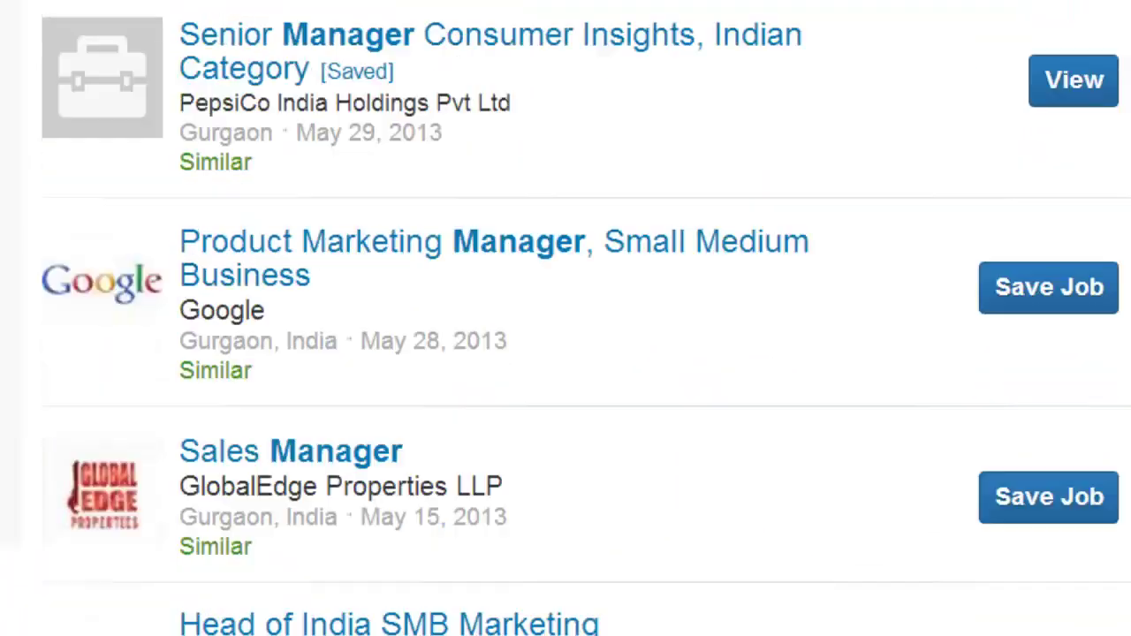
{"action": "scroll", "coordinate": [566, 318], "scroll_direction": "up", "scroll_amount": 3}
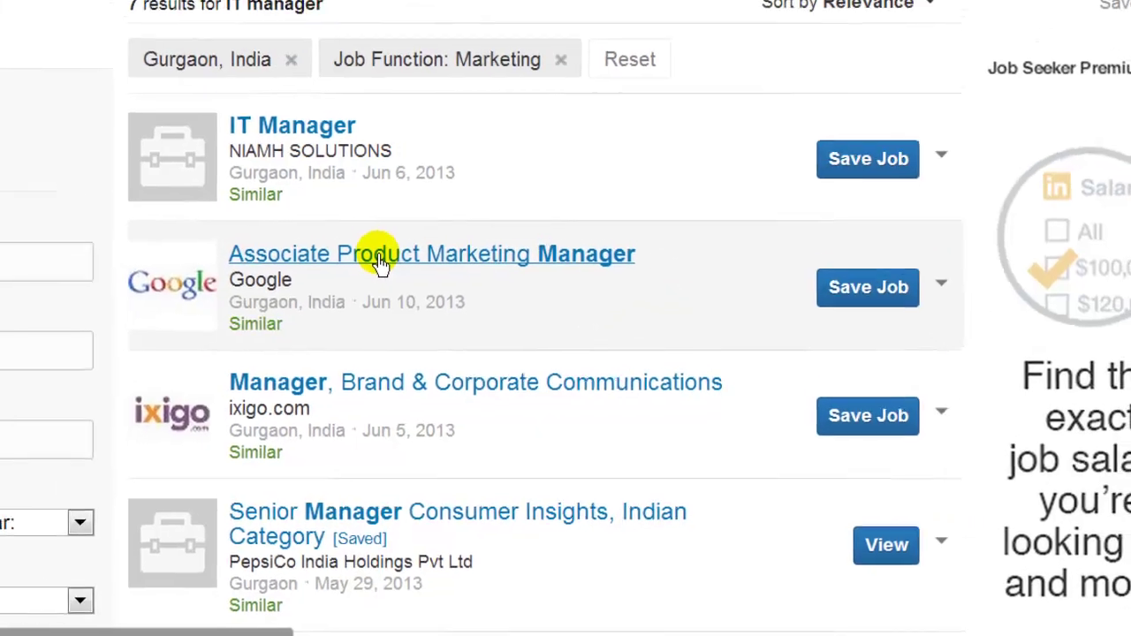
{"action": "left_click", "coordinate": [327, 202]}
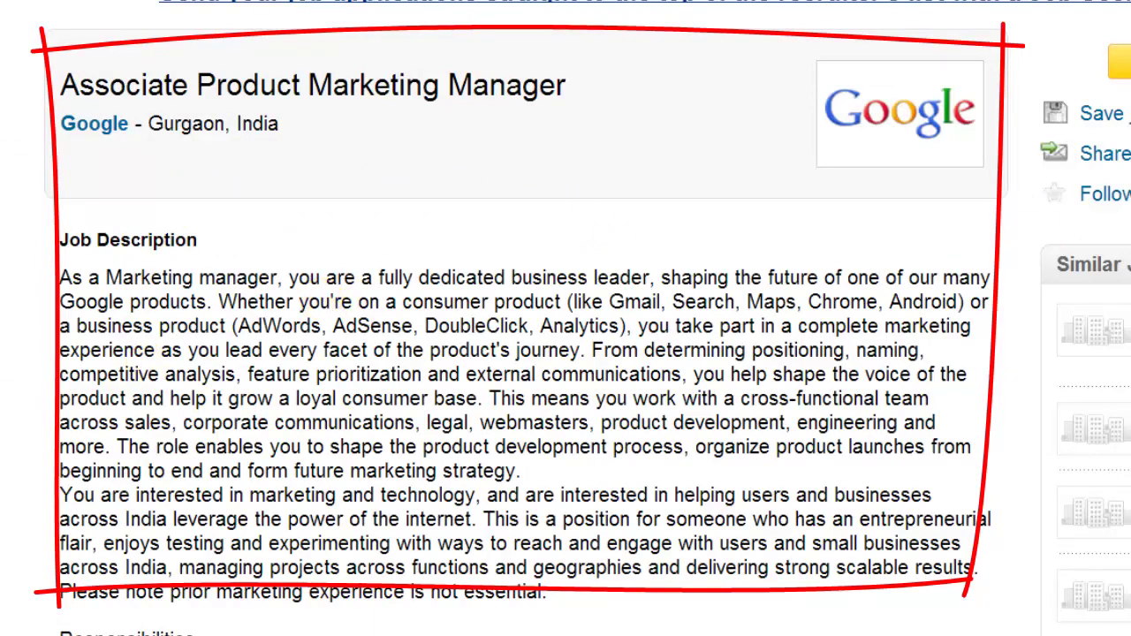
{"action": "scroll", "coordinate": [565, 319], "scroll_direction": "down", "scroll_amount": 6}
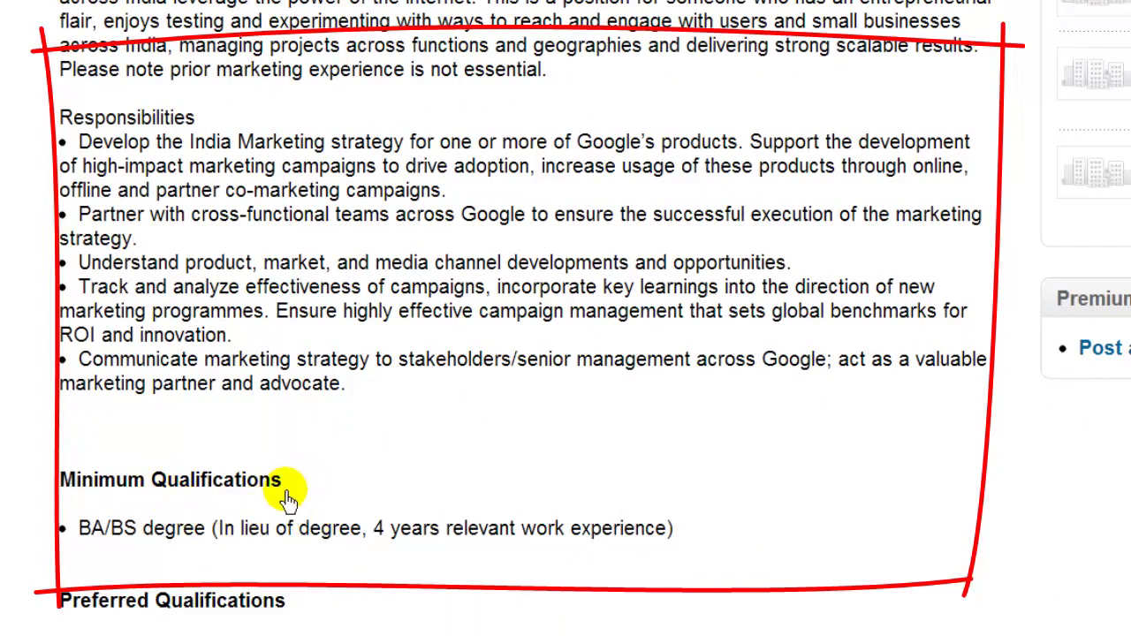
{"action": "scroll", "coordinate": [566, 318], "scroll_direction": "down", "scroll_amount": 5}
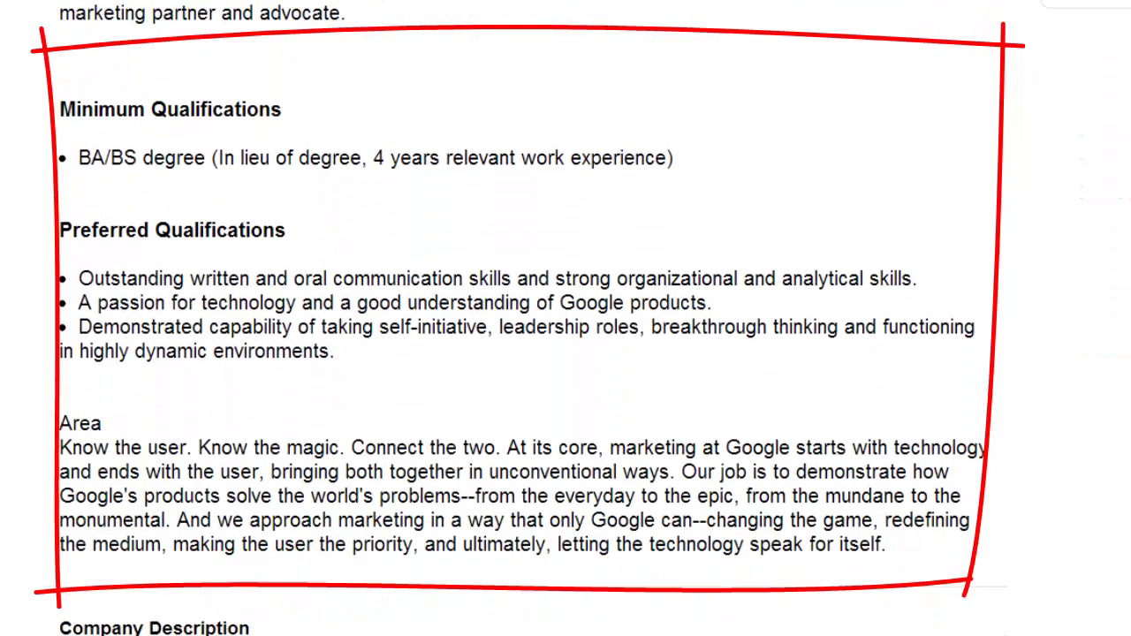
{"action": "scroll", "coordinate": [566, 318], "scroll_direction": "down", "scroll_amount": 7}
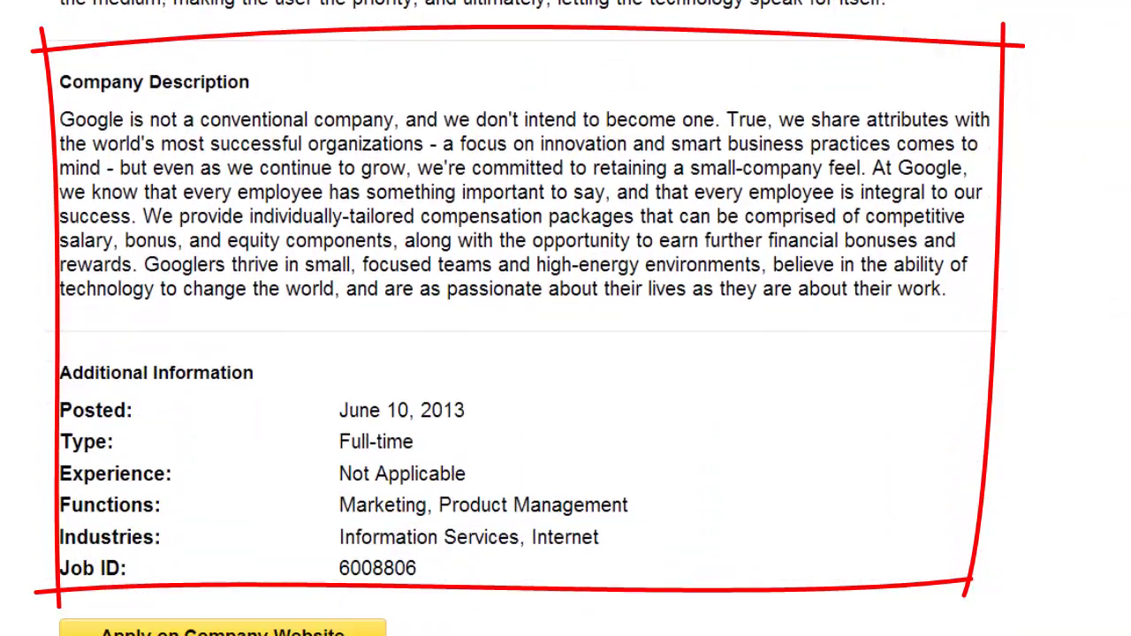
{"action": "scroll", "coordinate": [566, 318], "scroll_direction": "up", "scroll_amount": 20}
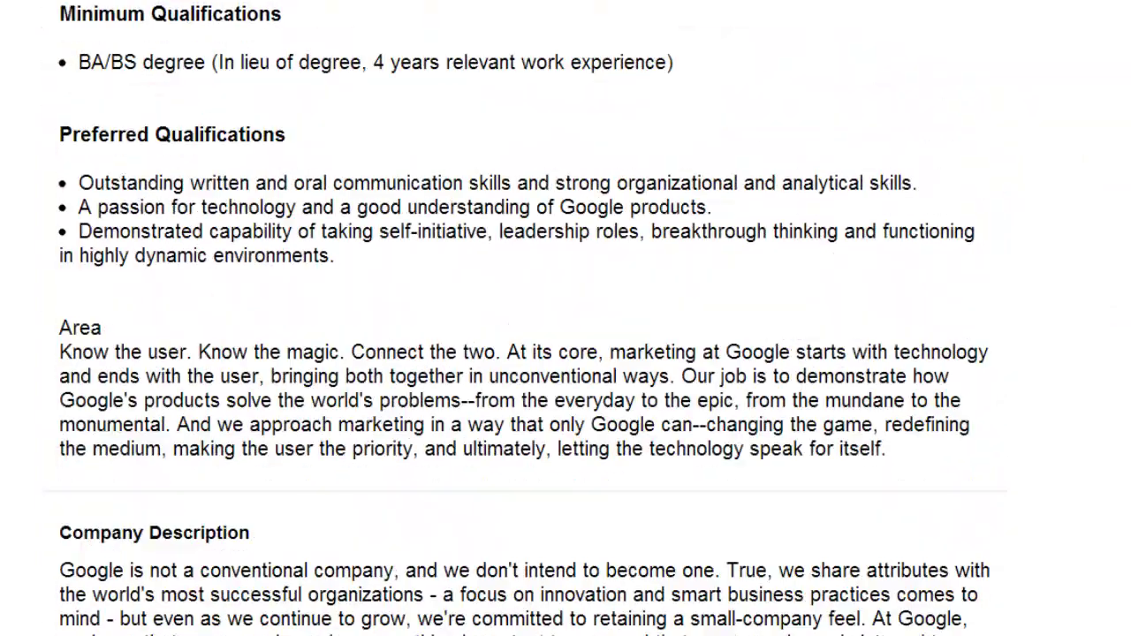
{"action": "scroll", "coordinate": [566, 318], "scroll_direction": "up", "scroll_amount": 5}
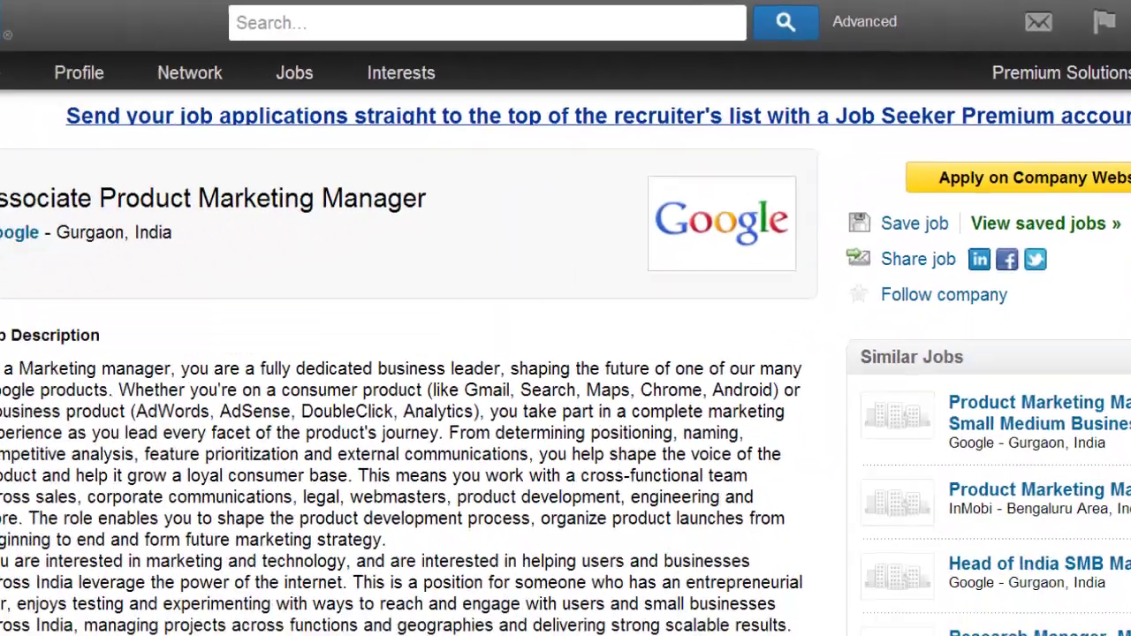
{"action": "scroll", "coordinate": [566, 354], "scroll_direction": "down", "scroll_amount": 5}
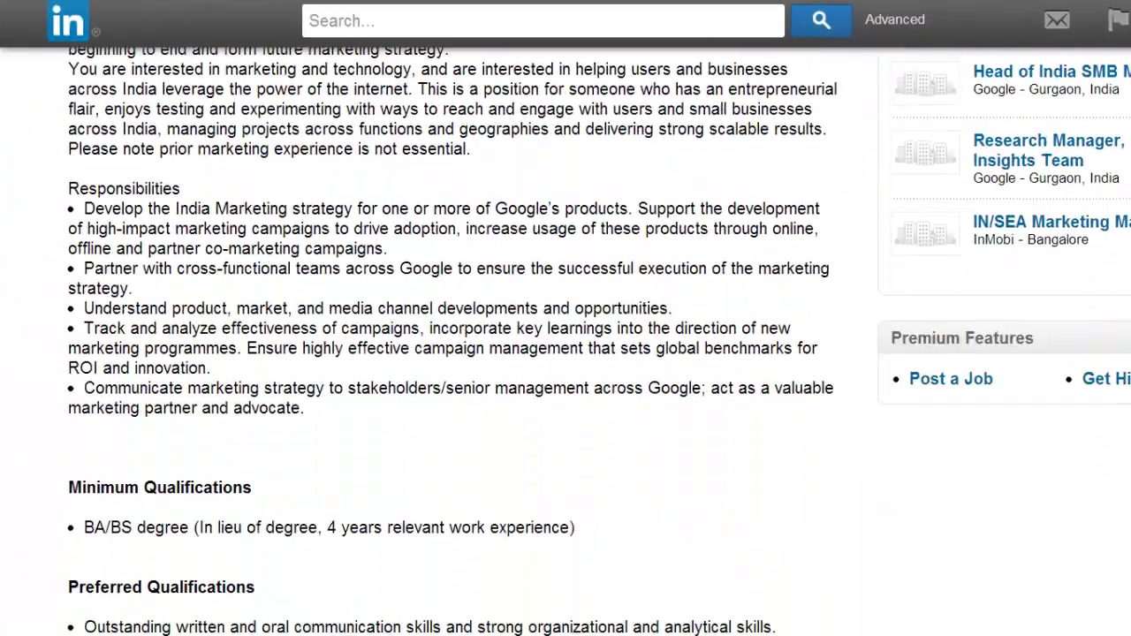
{"action": "scroll", "coordinate": [565, 354], "scroll_direction": "down", "scroll_amount": 7}
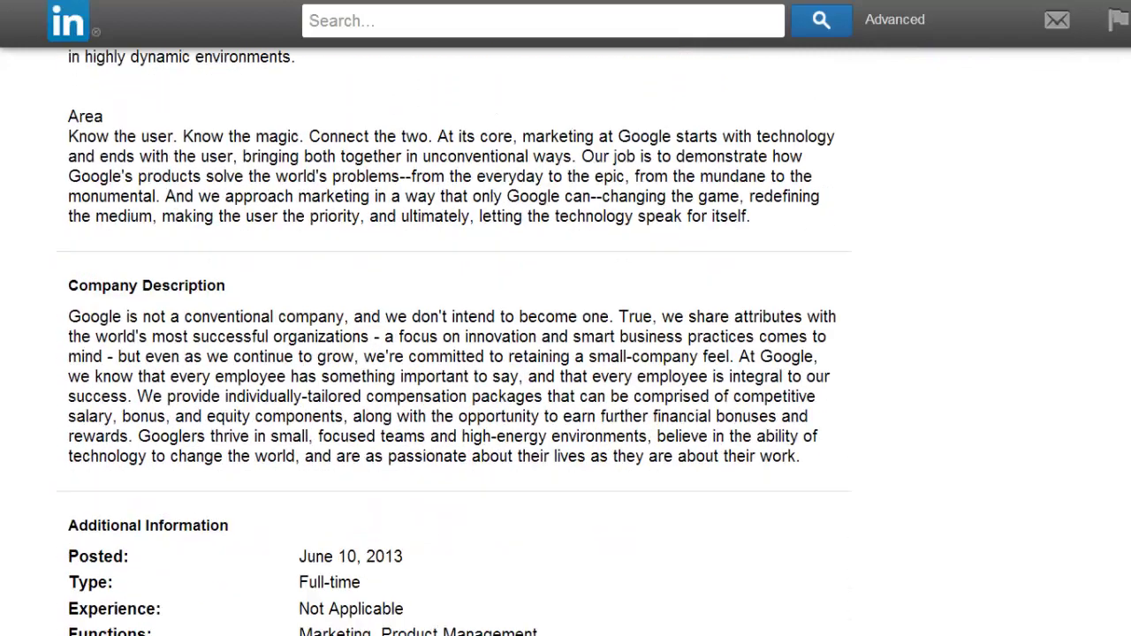
{"action": "scroll", "coordinate": [566, 354], "scroll_direction": "down", "scroll_amount": 3}
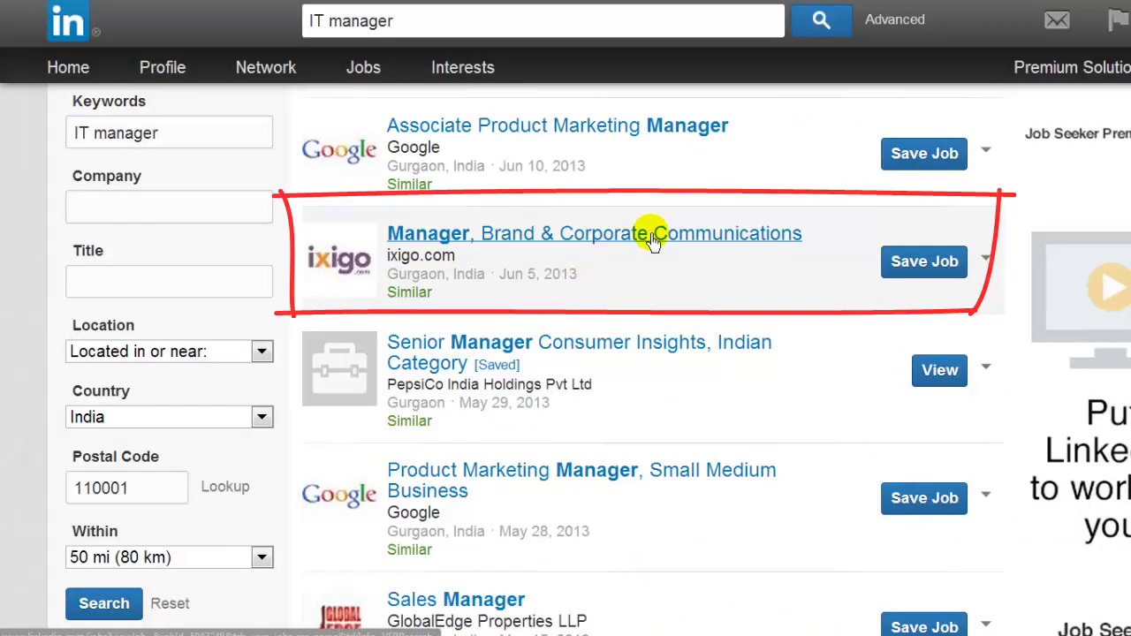
Step: Open ixigo.com's Manager, Brand & Corporate Communications posting and read down to Apply Now
{"action": "left_click", "coordinate": [652, 234]}
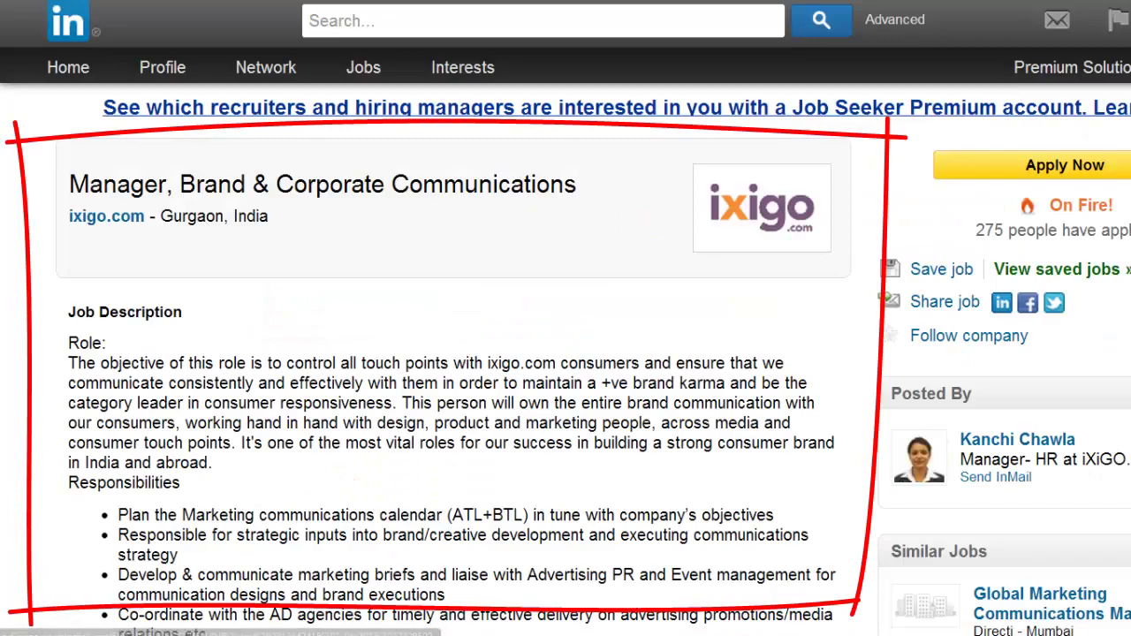
{"action": "scroll", "coordinate": [566, 353], "scroll_direction": "down", "scroll_amount": 4}
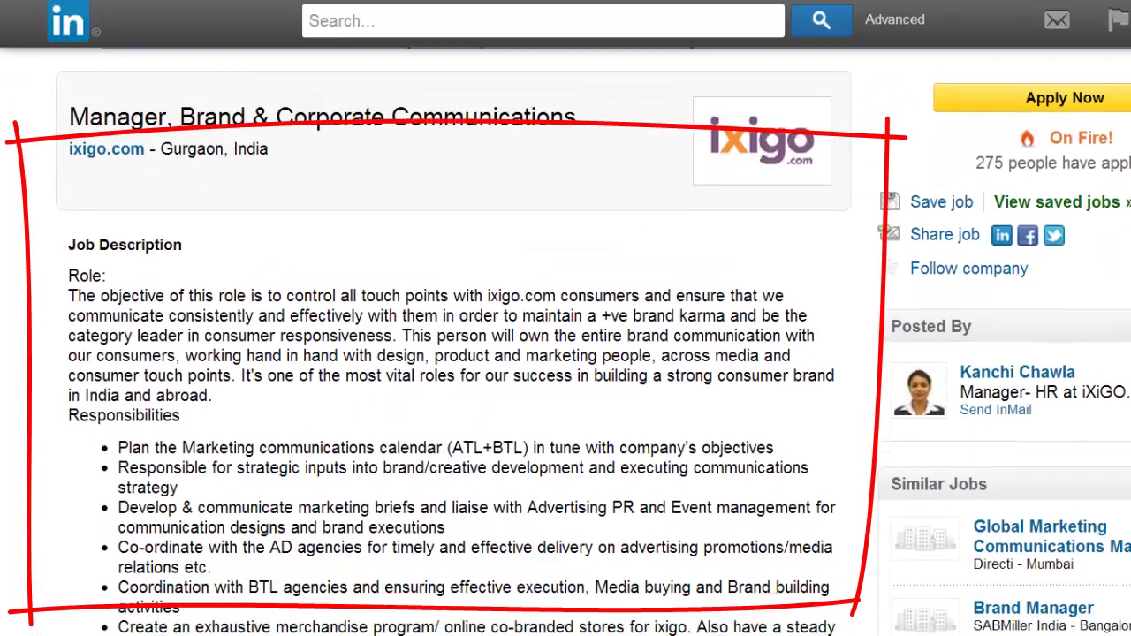
{"action": "scroll", "coordinate": [565, 353], "scroll_direction": "down", "scroll_amount": 12}
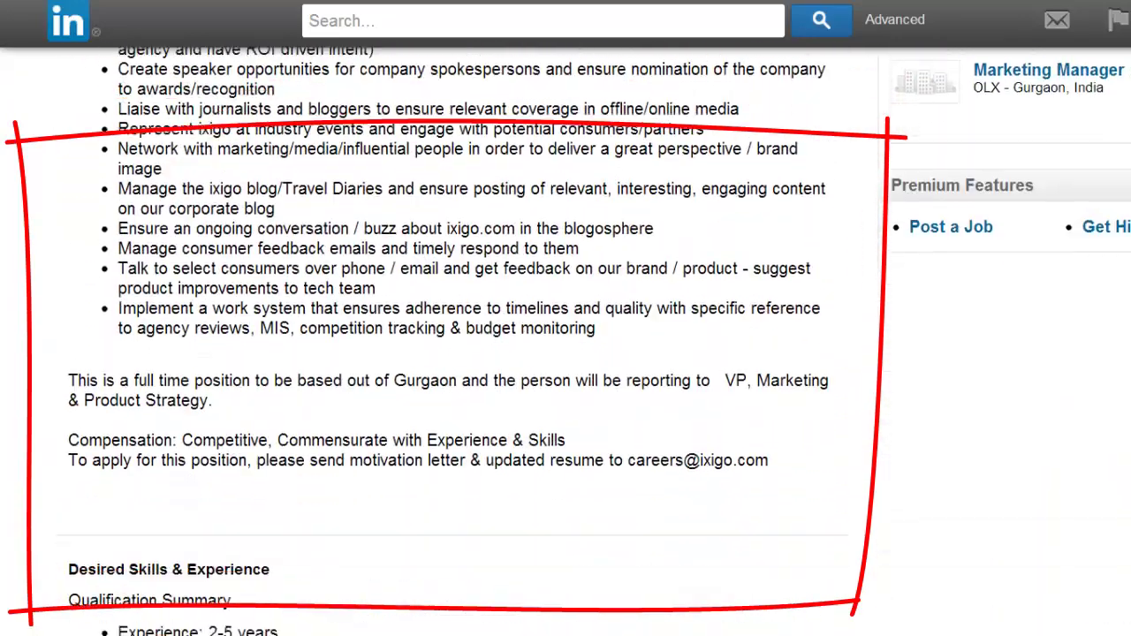
{"action": "scroll", "coordinate": [566, 353], "scroll_direction": "down", "scroll_amount": 2}
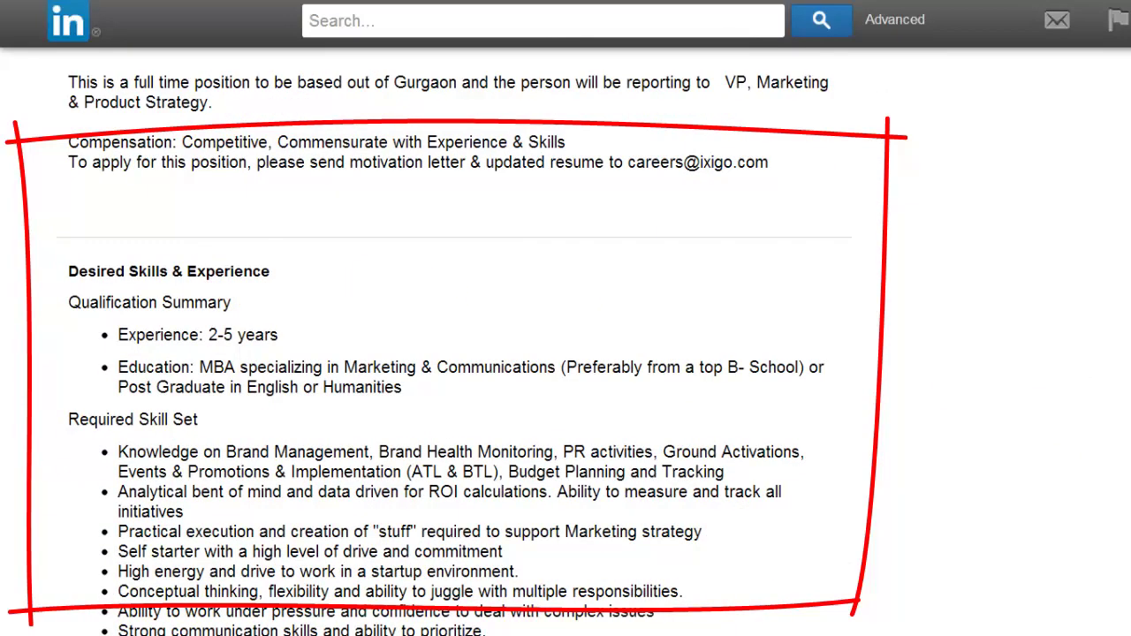
{"action": "scroll", "coordinate": [455, 349], "scroll_direction": "down", "scroll_amount": 1}
{"action": "scroll", "coordinate": [454, 341], "scroll_direction": "down", "scroll_amount": 10}
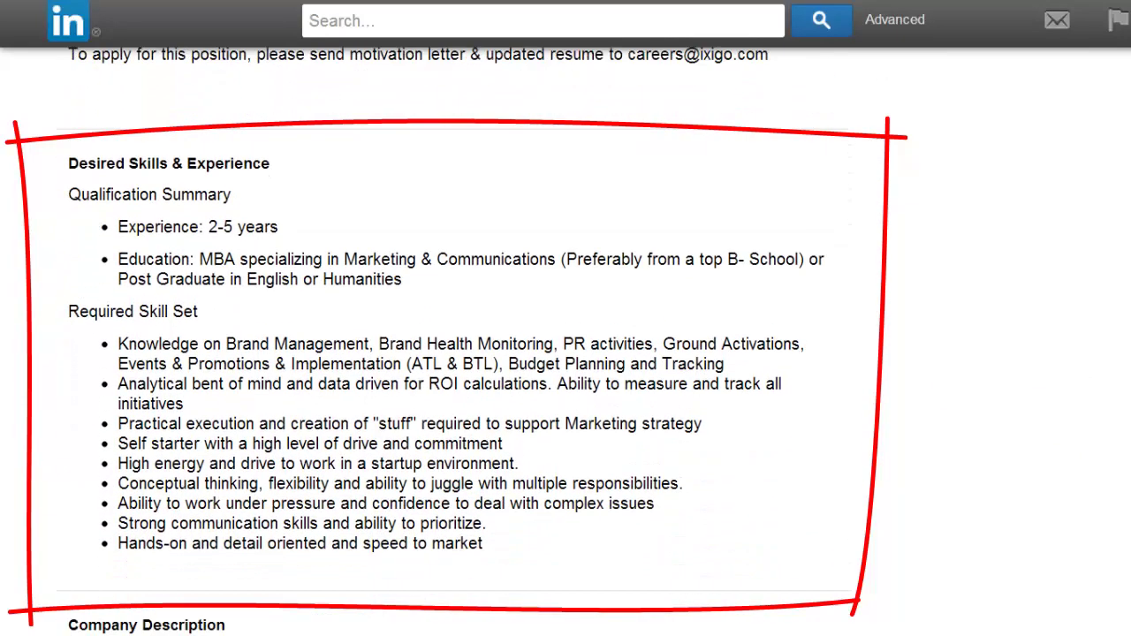
{"action": "scroll", "coordinate": [698, 515], "scroll_direction": "down", "scroll_amount": 3}
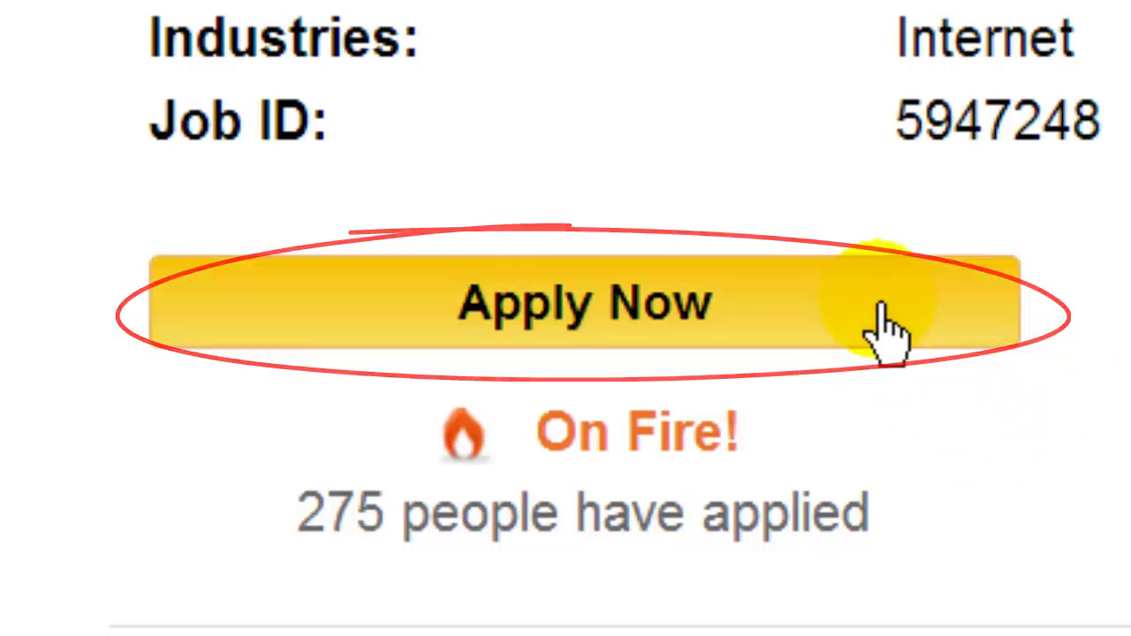
Step: Apply Now to the ixigo.com job and submit the form with profile, e-mail and telephone
{"action": "left_click", "coordinate": [887, 329]}
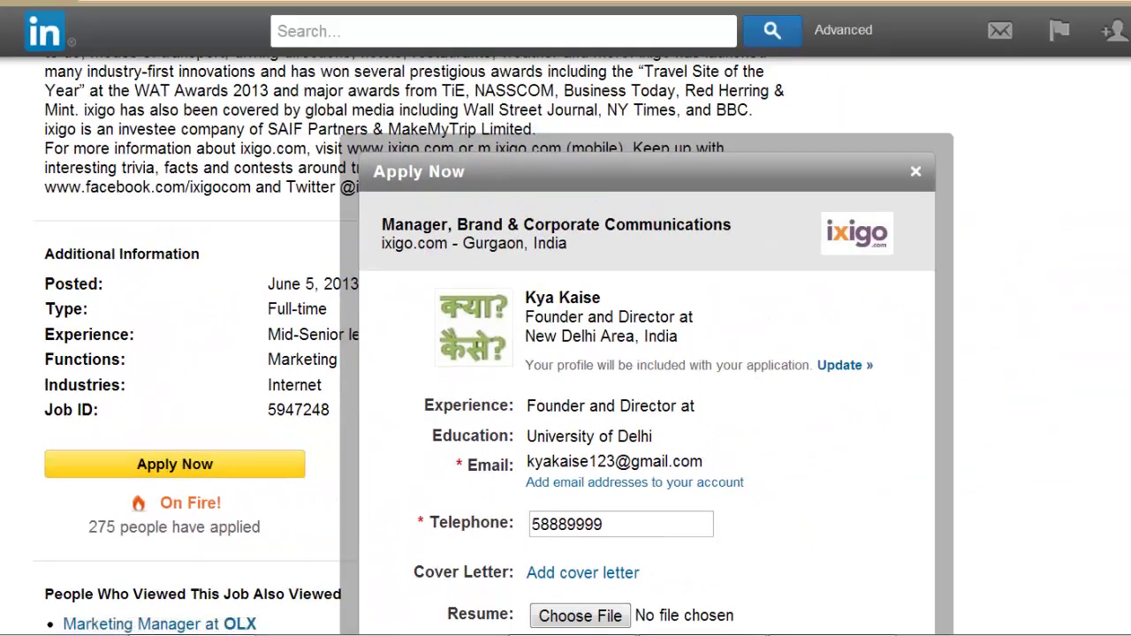
{"action": "scroll", "coordinate": [566, 354], "scroll_direction": "down", "scroll_amount": 2}
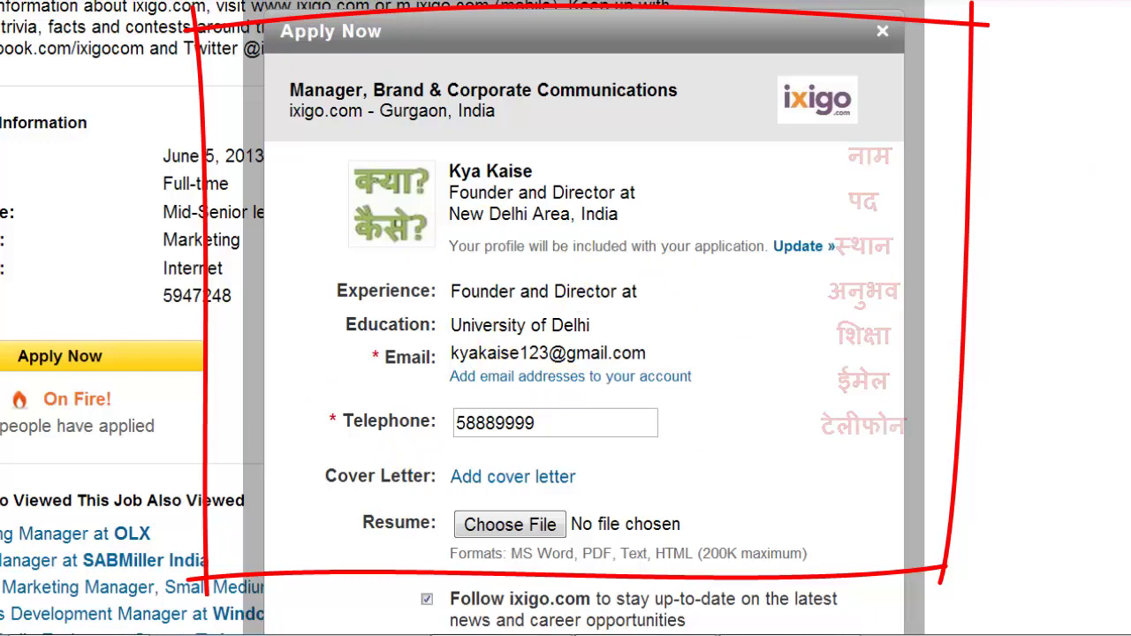
{"action": "scroll", "coordinate": [613, 305], "scroll_direction": "down", "scroll_amount": 3}
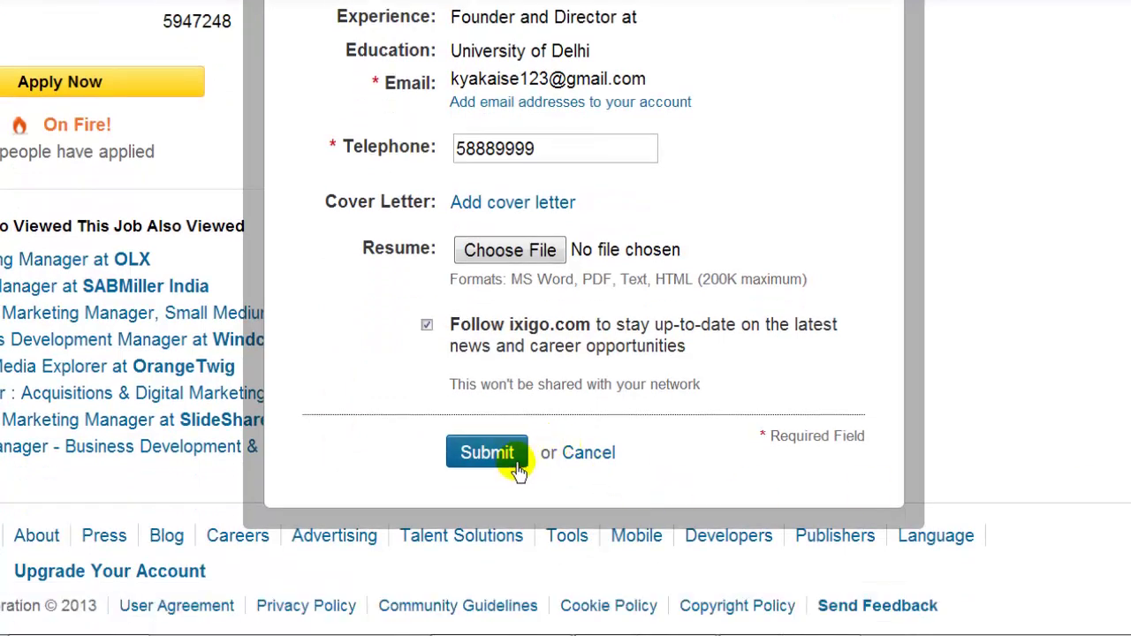
{"action": "left_click", "coordinate": [520, 461]}
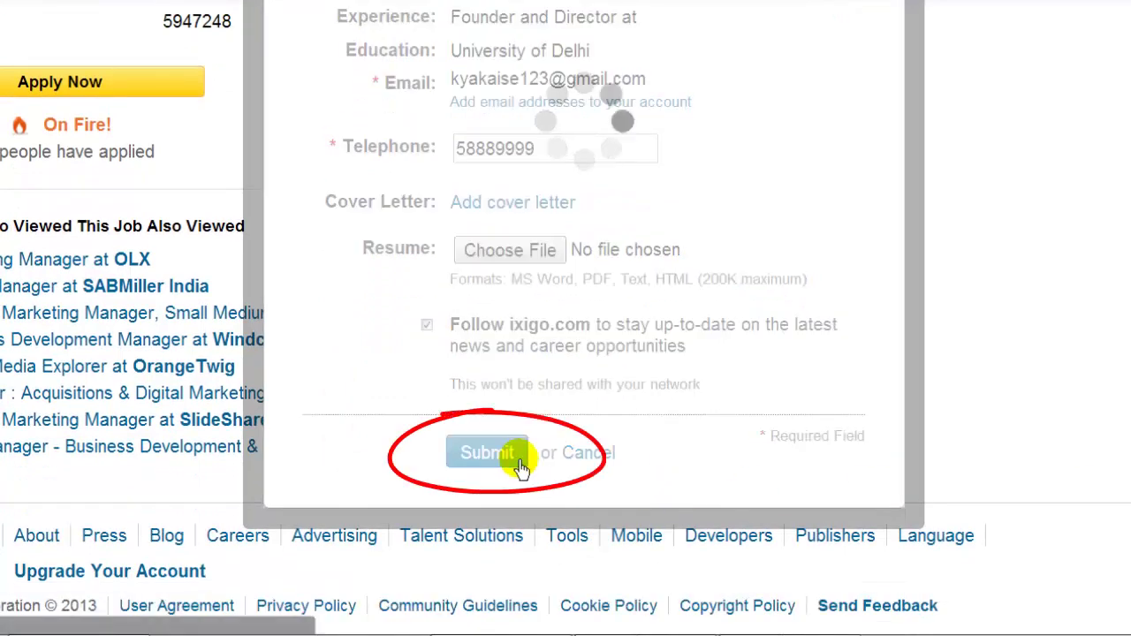